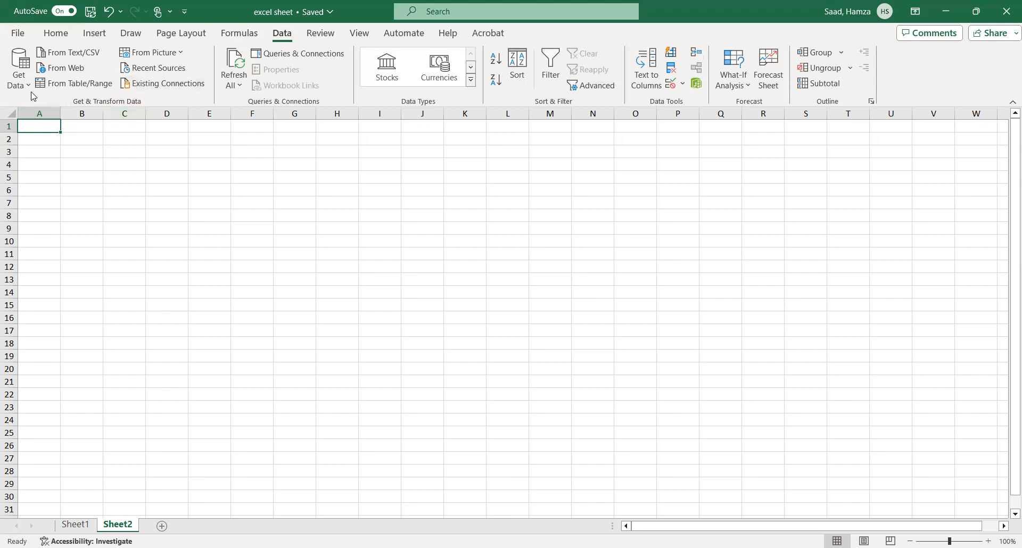
Step: Start importing data from a folder and browse to the Desktop
left_click(27, 86)
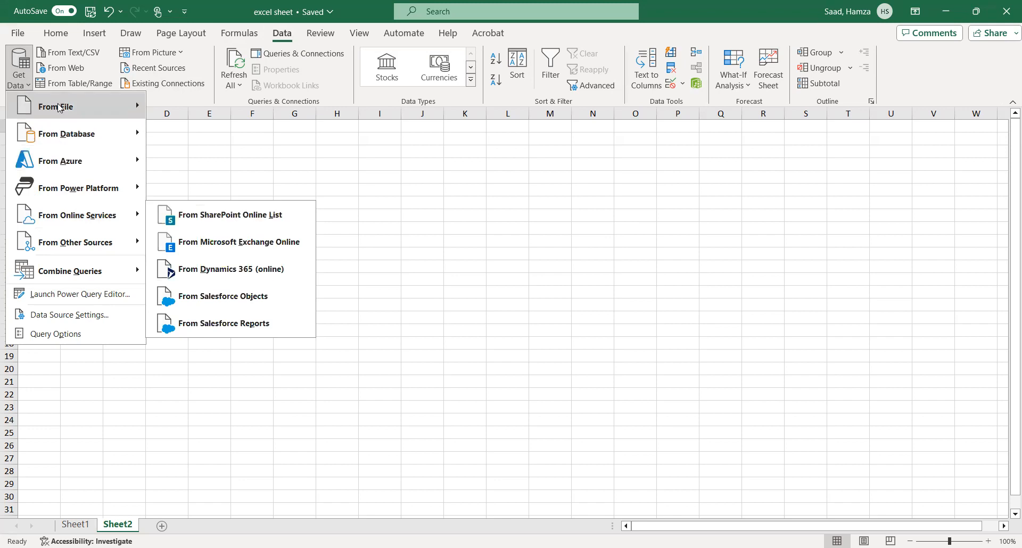
mouse_move(59, 108)
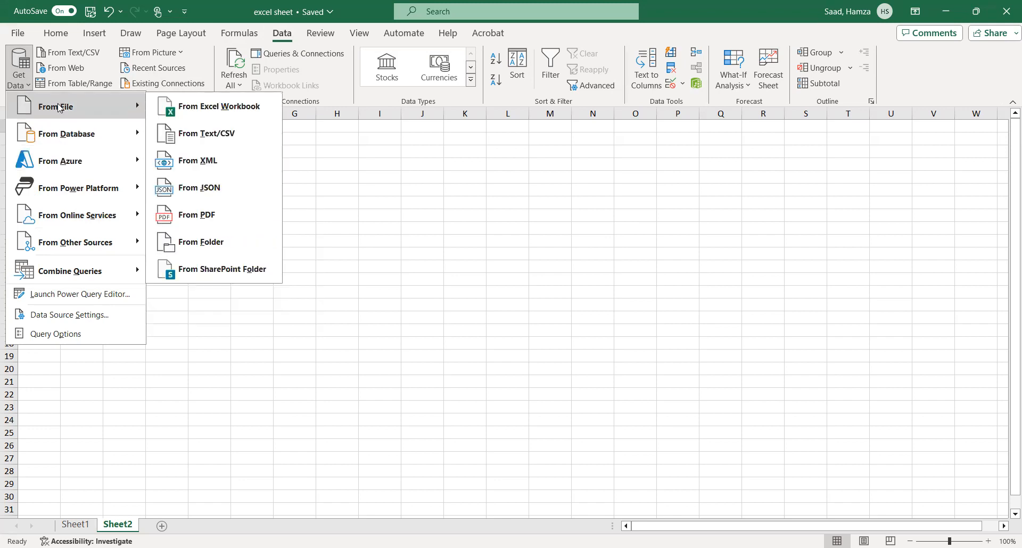
left_click(213, 252)
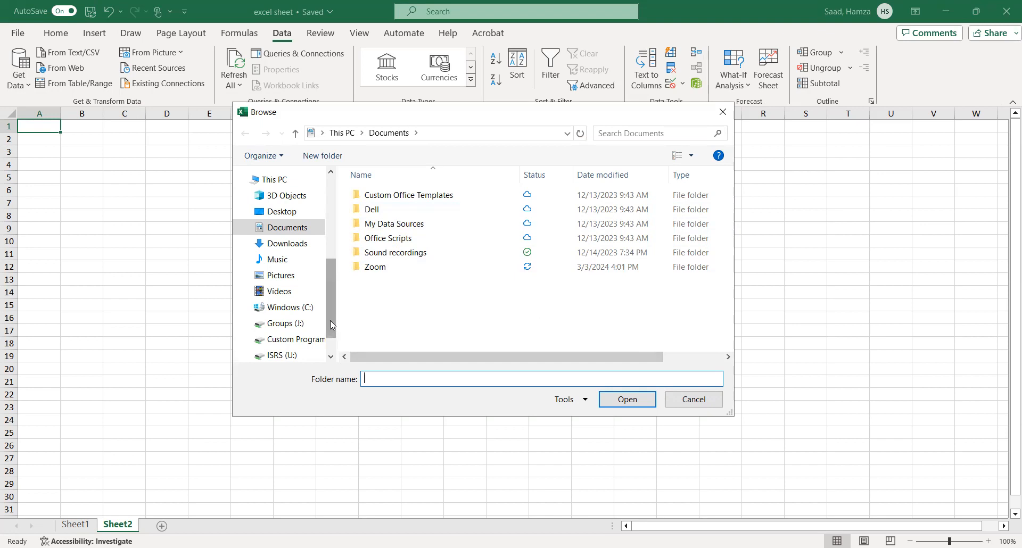
left_click_drag(331, 325, 331, 244)
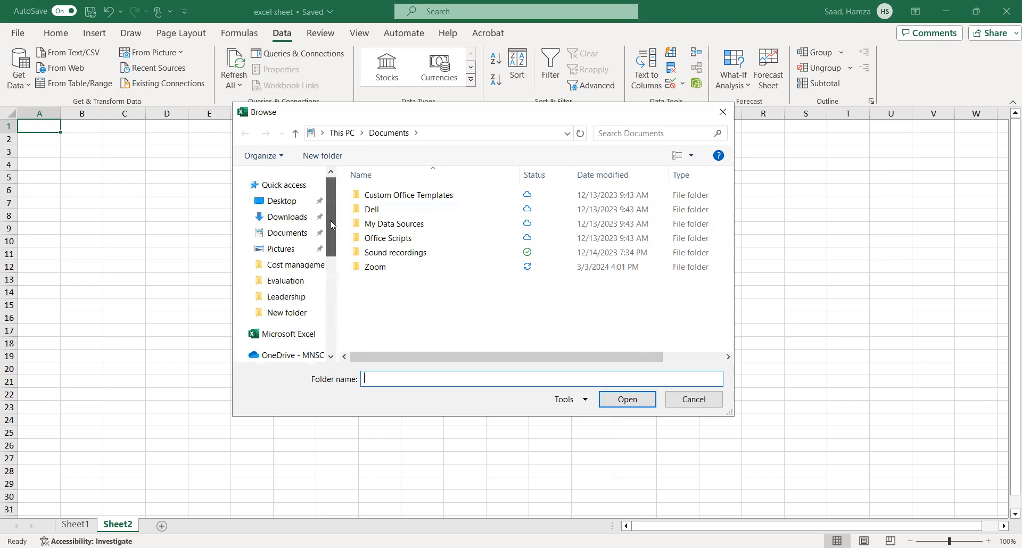
left_click(285, 204)
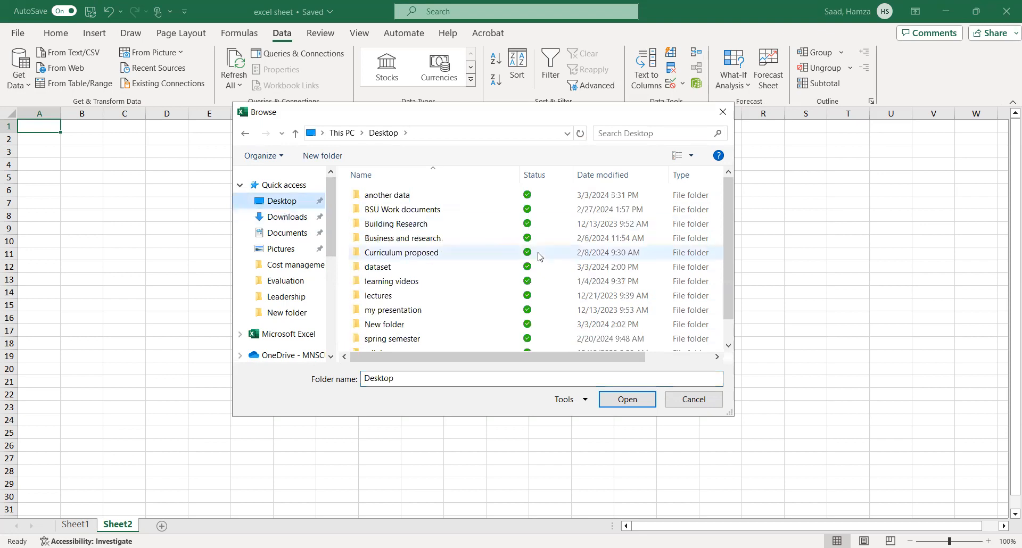
Step: Choose the Desktop folder named "New folder" as the import source and open it
left_click(426, 382)
key("BackSpace")
key("BackSpace")
key("BackSpace")
key("BackSpace")
key("BackSpace")
key("BackSpace")
key("BackSpace")
type("new")
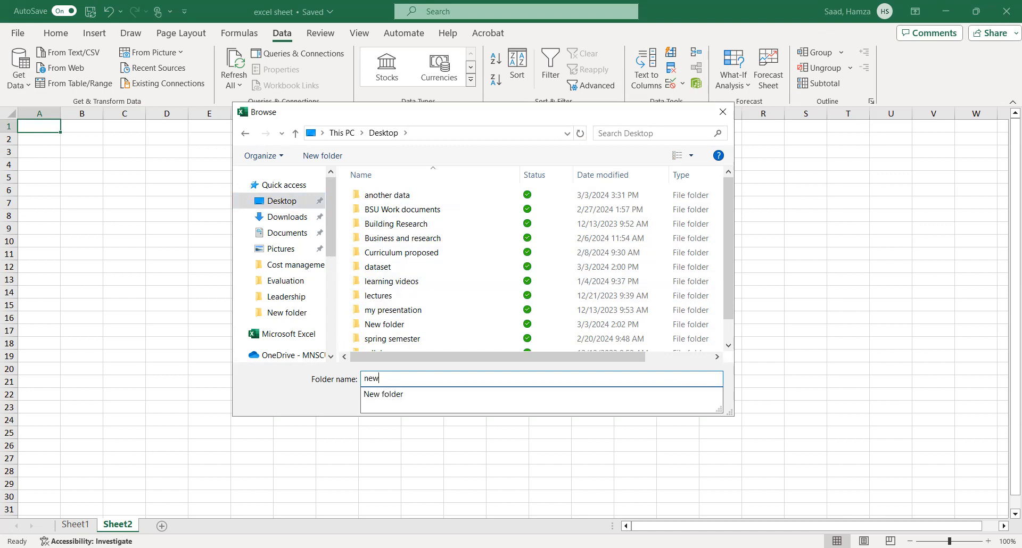
left_click(395, 395)
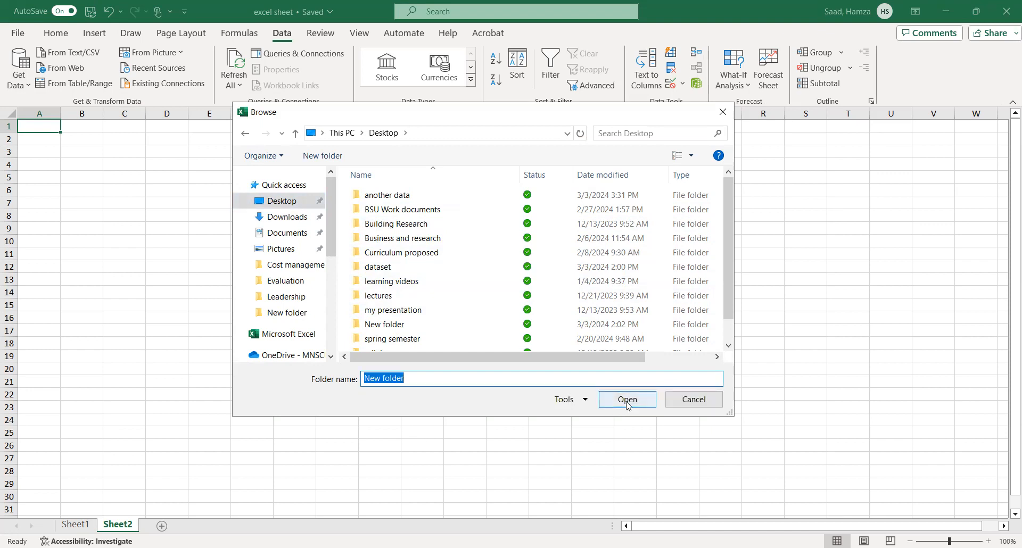
left_click(627, 400)
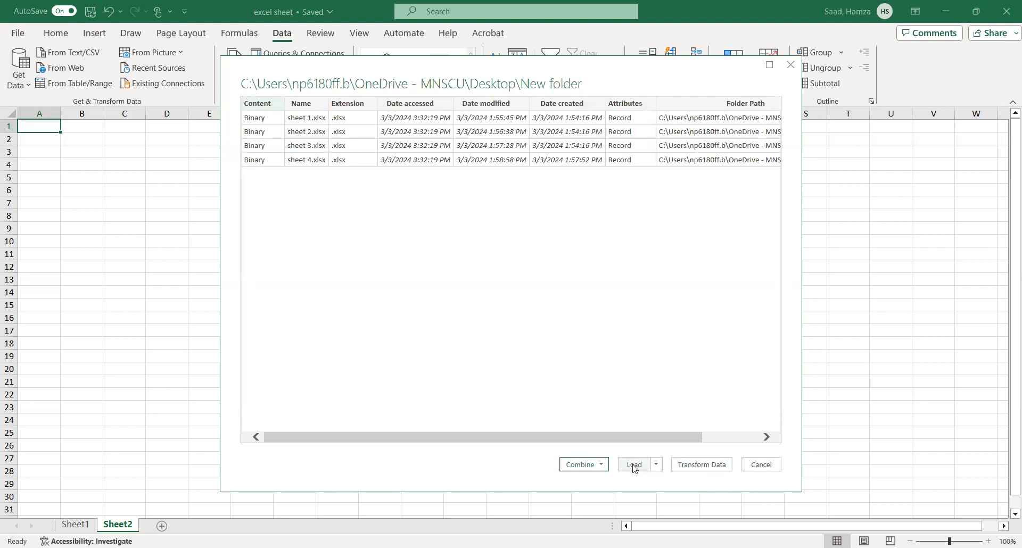
Step: Combine and transform the folder's files, extracting Sheet1 with the first file as the sample
left_click(600, 466)
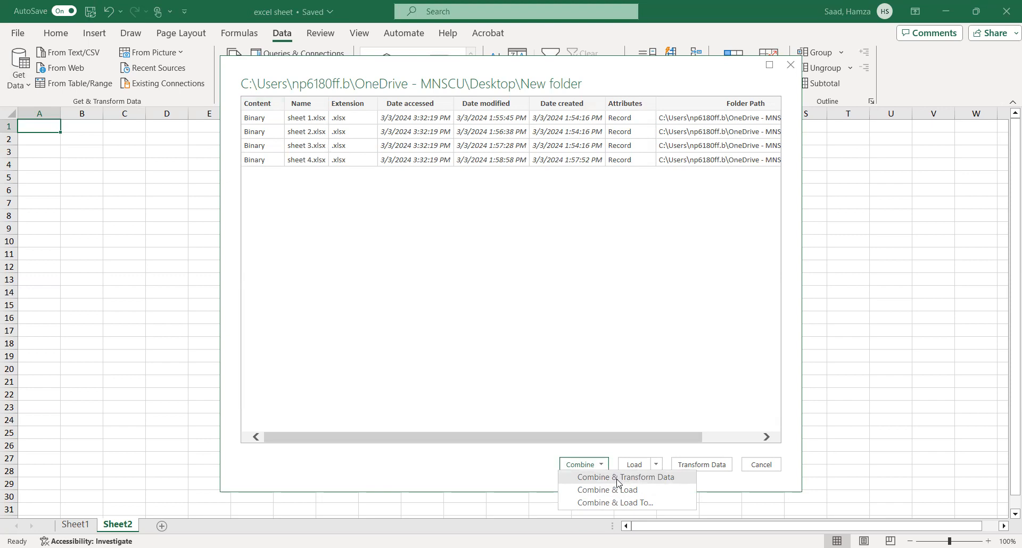
left_click(618, 482)
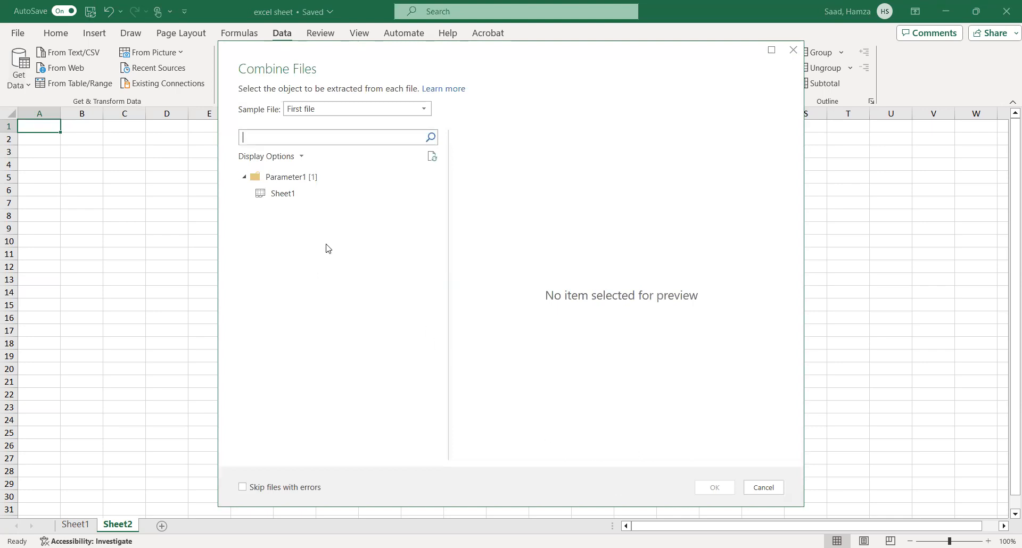
left_click(296, 198)
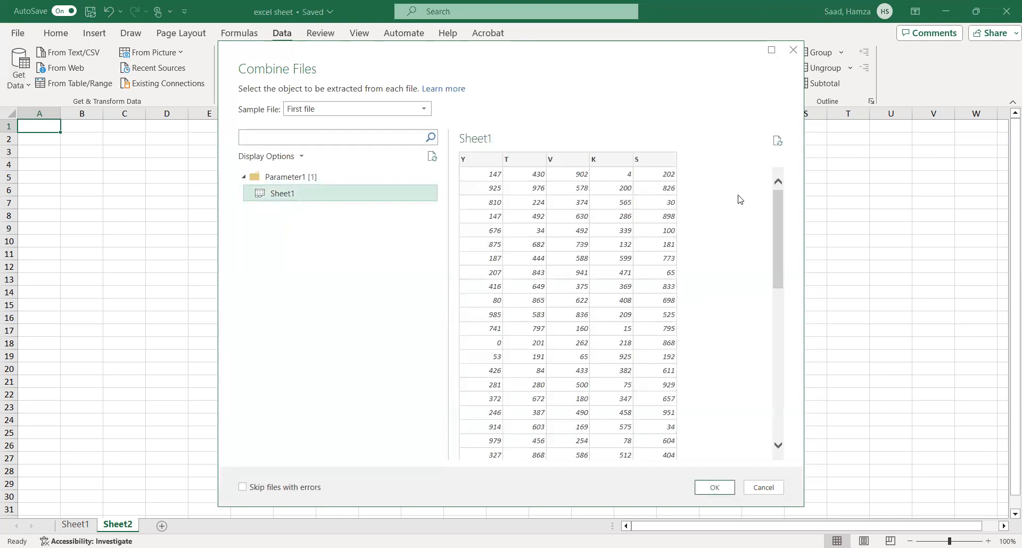
left_click_drag(778, 197, 766, 179)
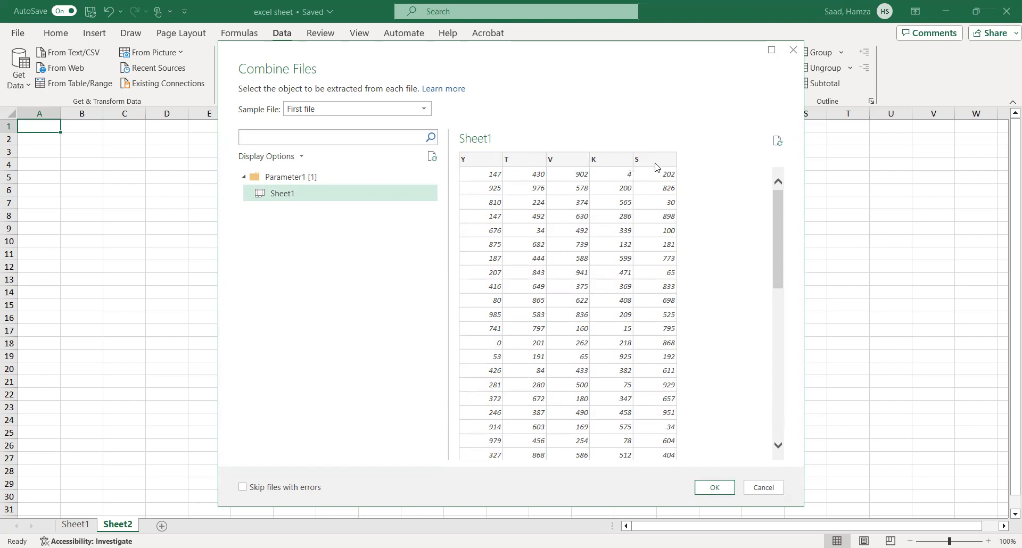
left_click(713, 488)
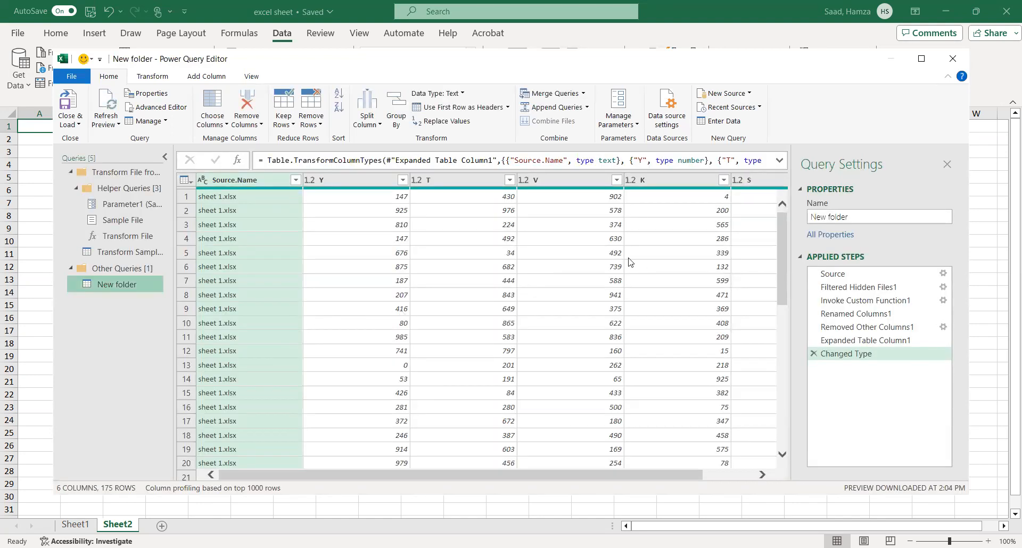
Step: Examine the combined rows and column headers in the query preview across all source files
left_click_drag(780, 240, 782, 196)
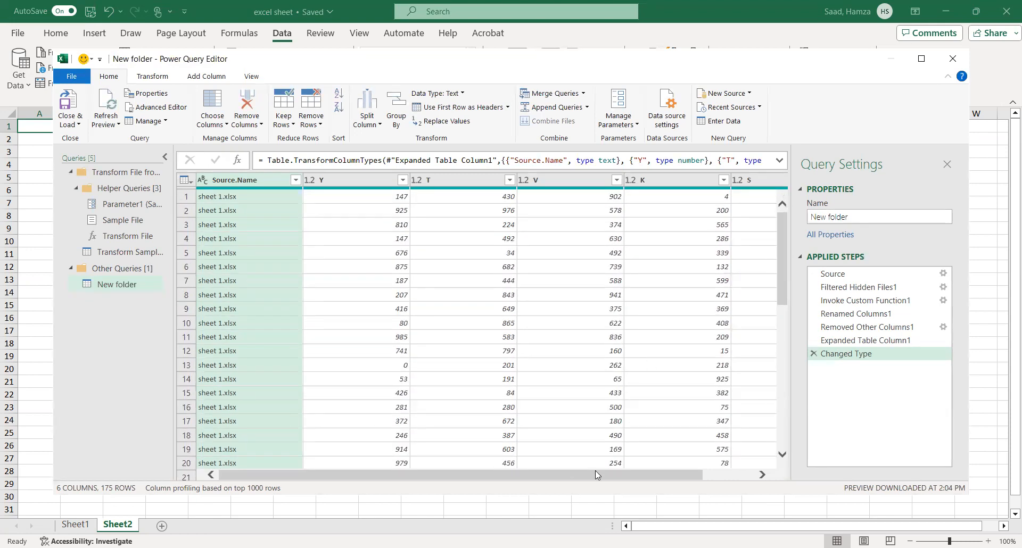
left_click_drag(593, 471, 503, 469)
left_click_drag(782, 238, 784, 456)
left_click(784, 456)
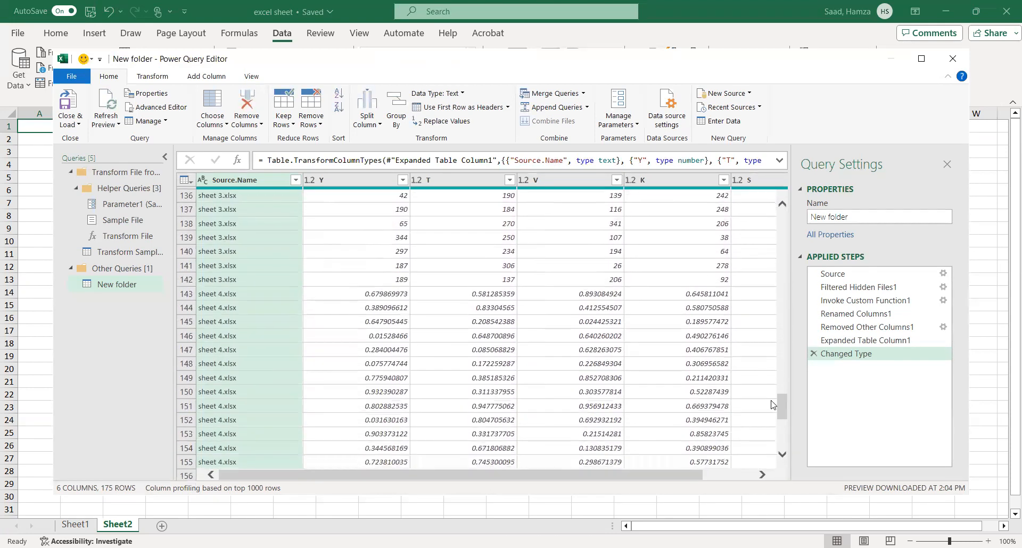
left_click_drag(787, 410, 782, 223)
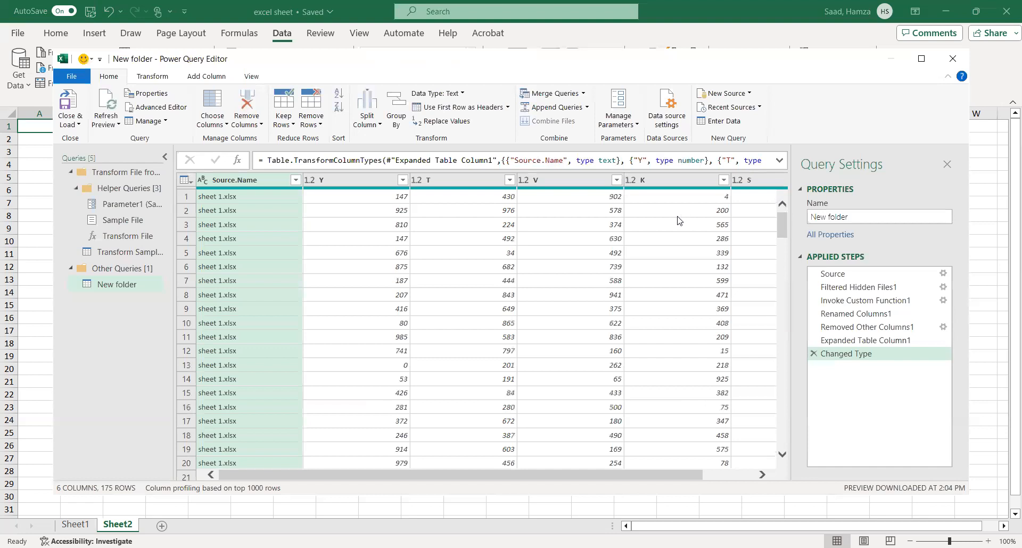
double_click(330, 181)
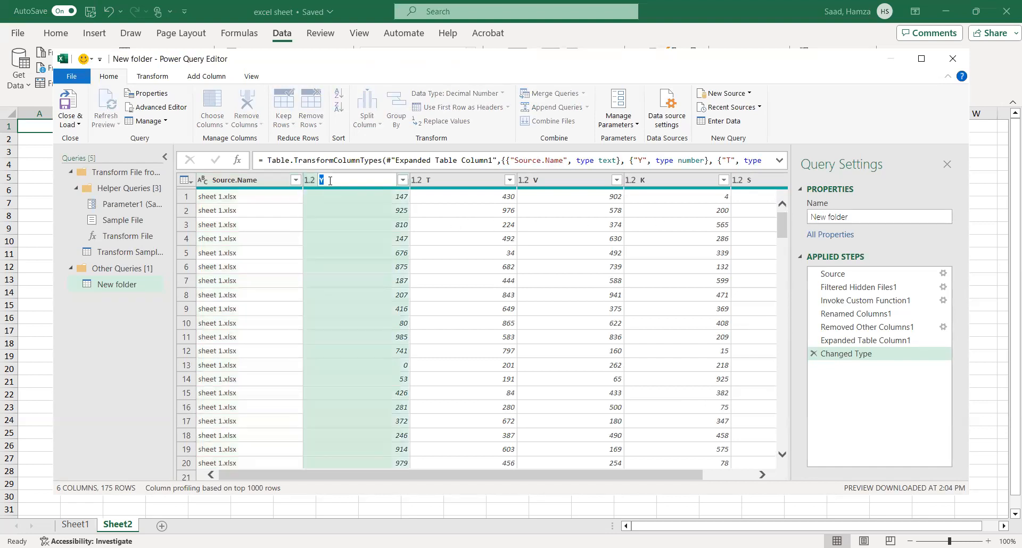
left_click(346, 240)
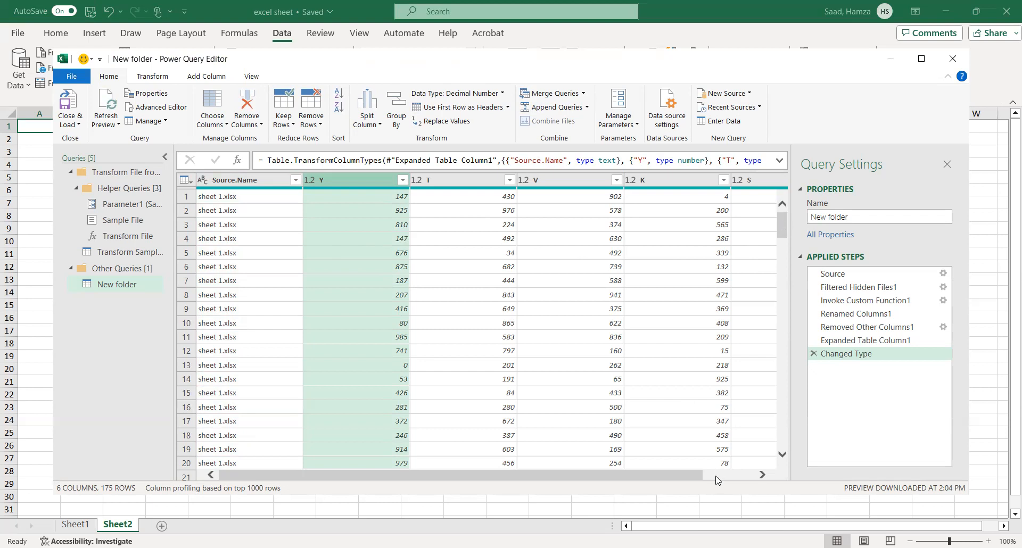
Step: Remove column K from the combined query, and delete that applied step to bring the column back
left_click_drag(675, 473, 746, 477)
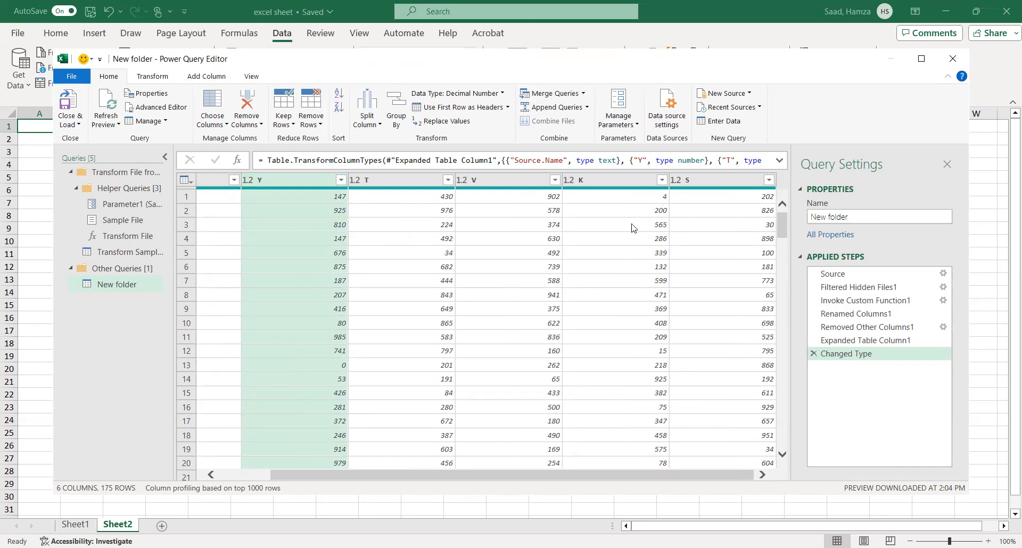
left_click(614, 184)
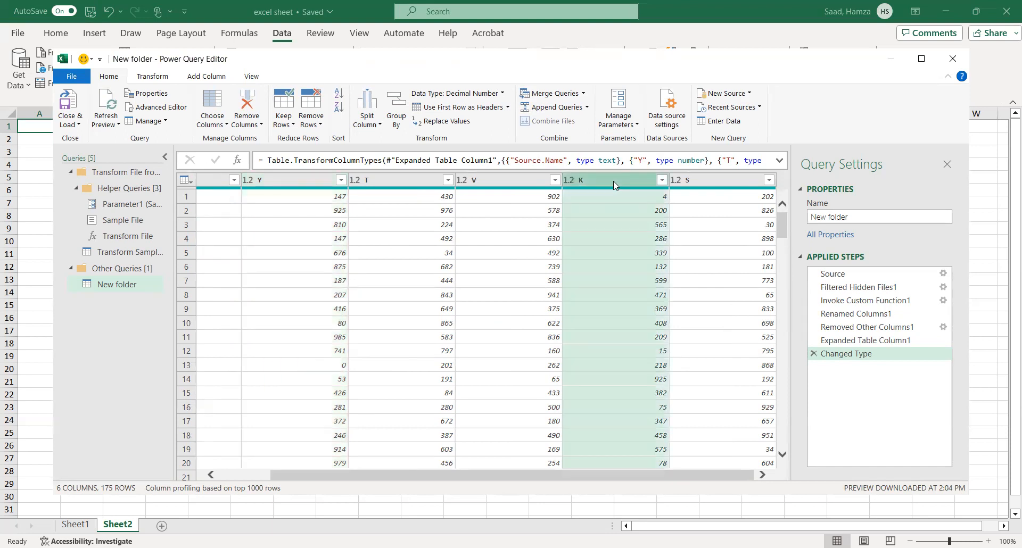
right_click(613, 184)
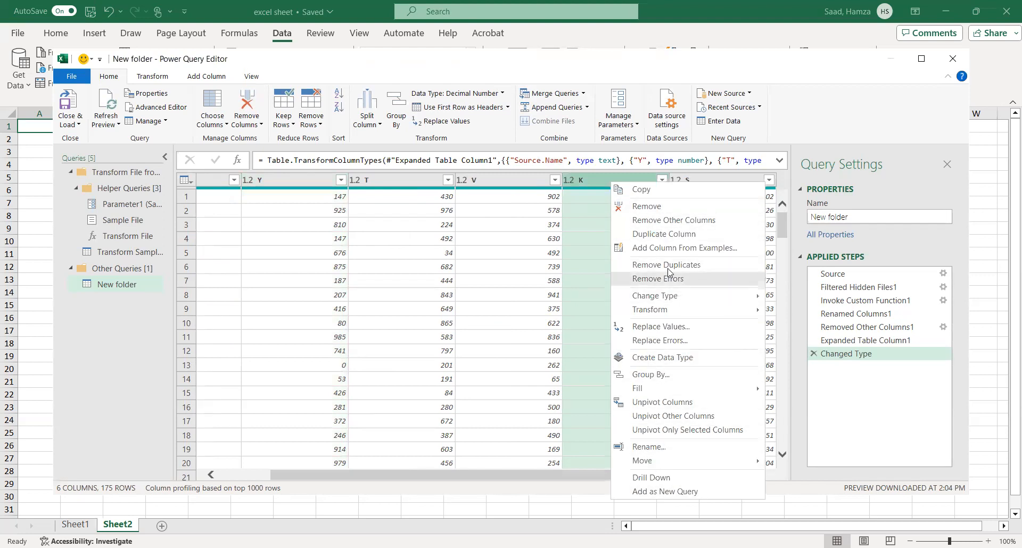
left_click(647, 208)
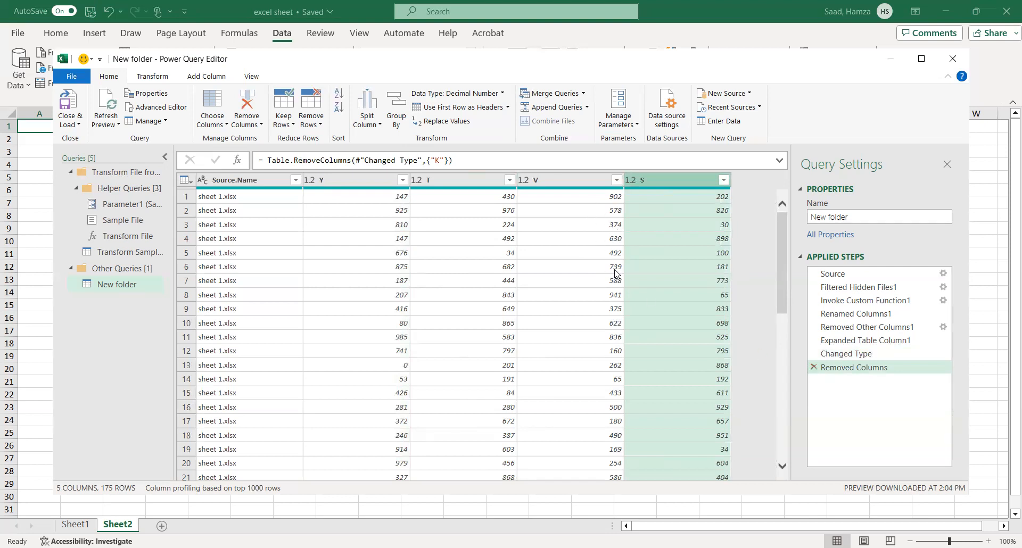
left_click(813, 368)
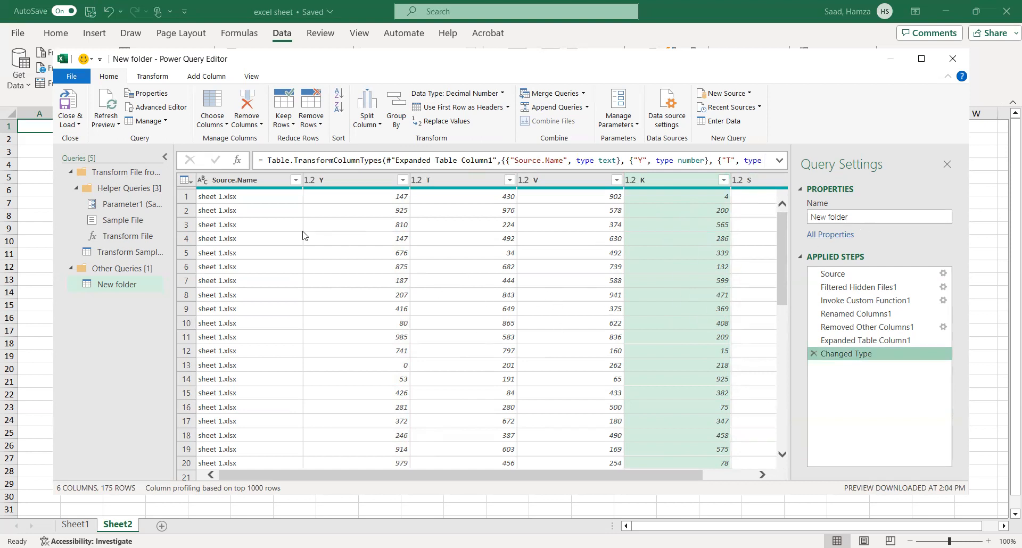
Step: Close the query editor, load the combined data into a new worksheet, and review the loaded table and its query
left_click(77, 125)
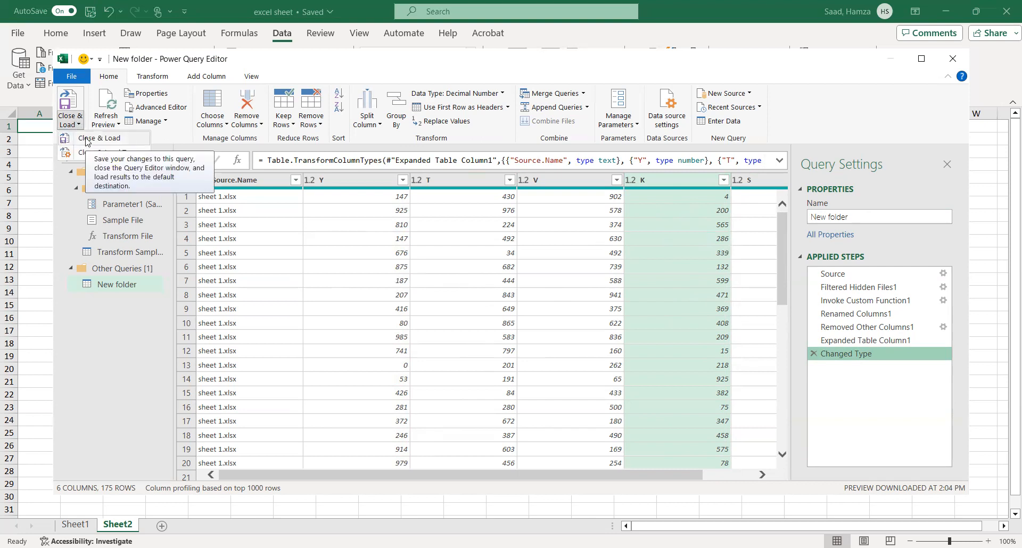
left_click(87, 140)
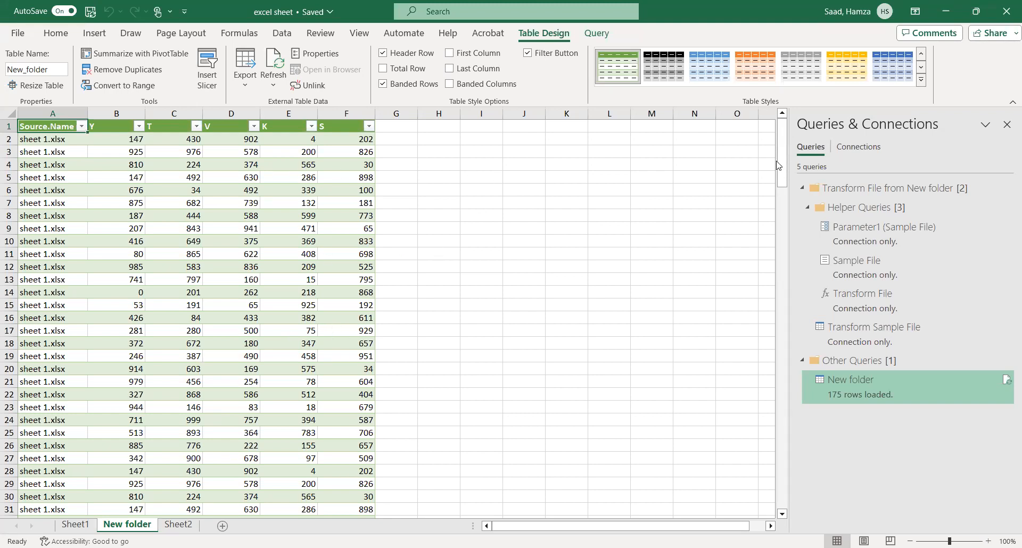
left_click_drag(783, 153, 783, 177)
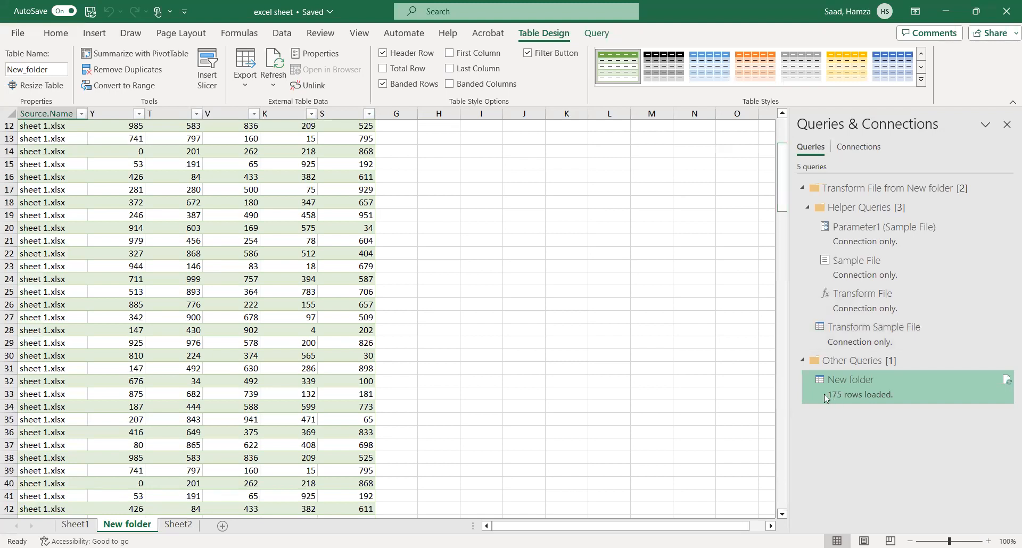
mouse_move(839, 396)
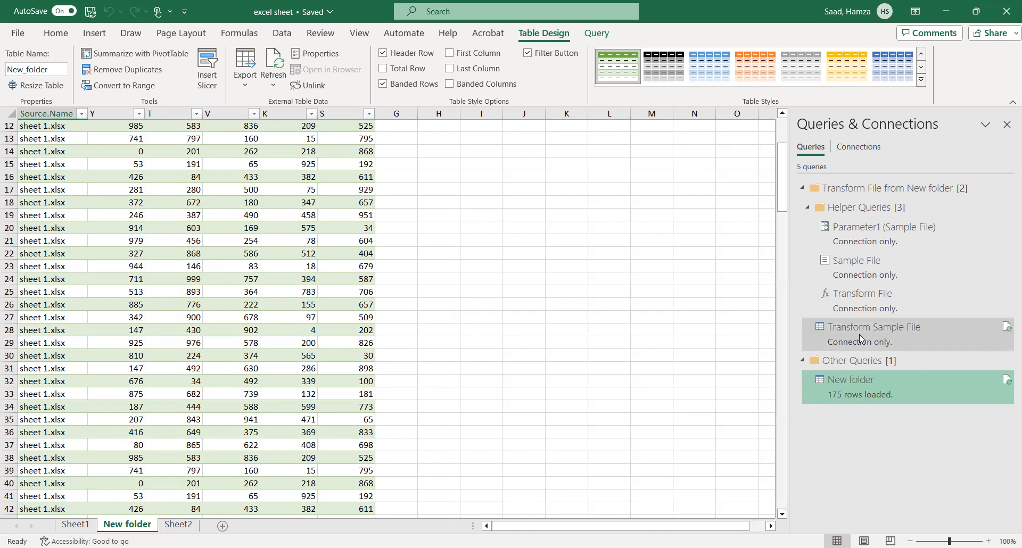
mouse_move(861, 339)
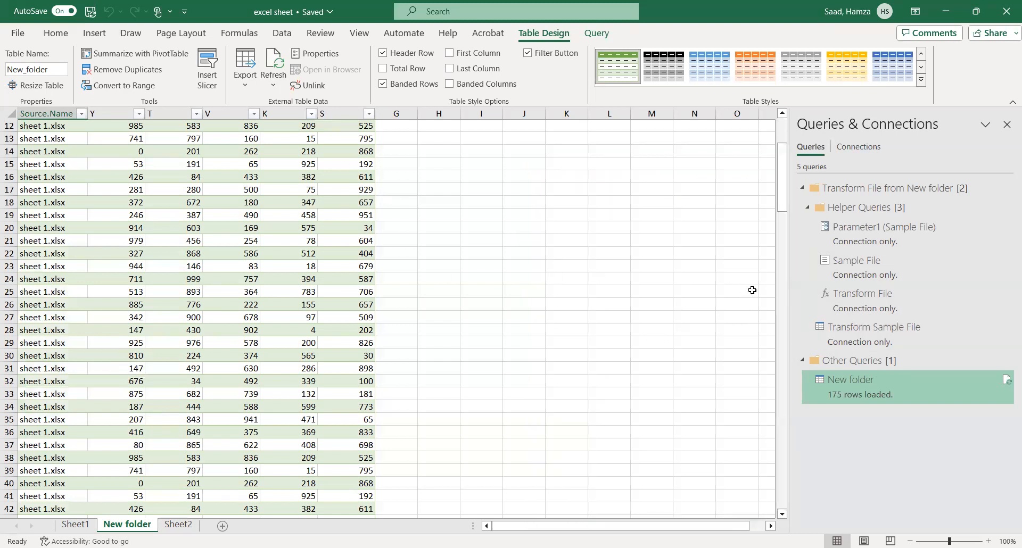
Step: Format the sheet 4.xlsx values in columns Y to S as percentages and review the whole table
left_click_drag(786, 168, 768, 428)
left_click_drag(83, 263, 346, 513)
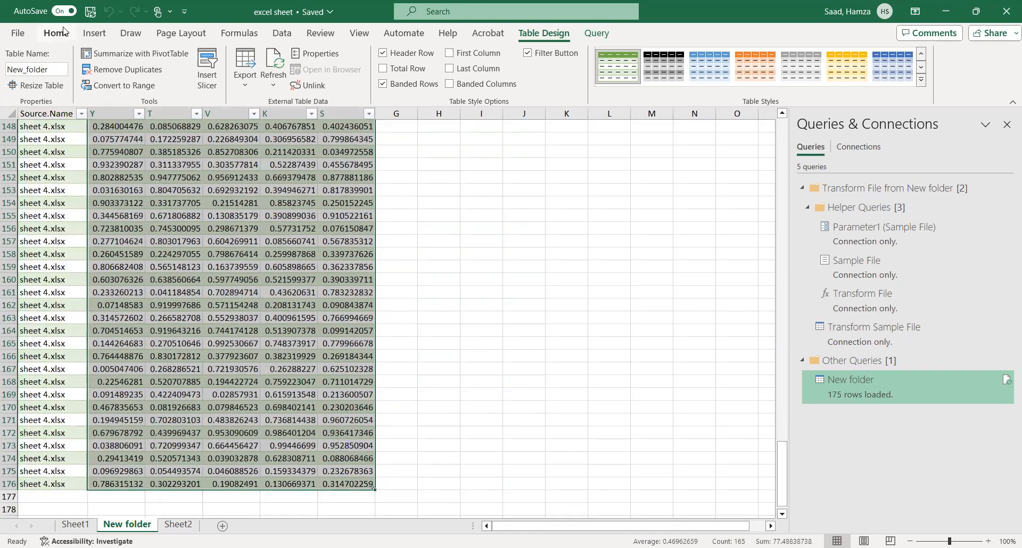
left_click(56, 34)
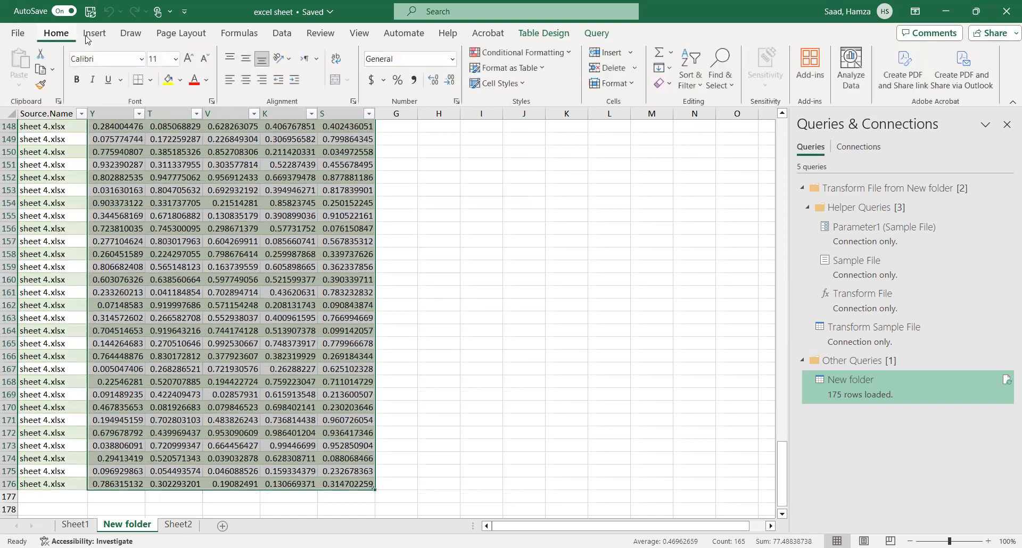
left_click(396, 79)
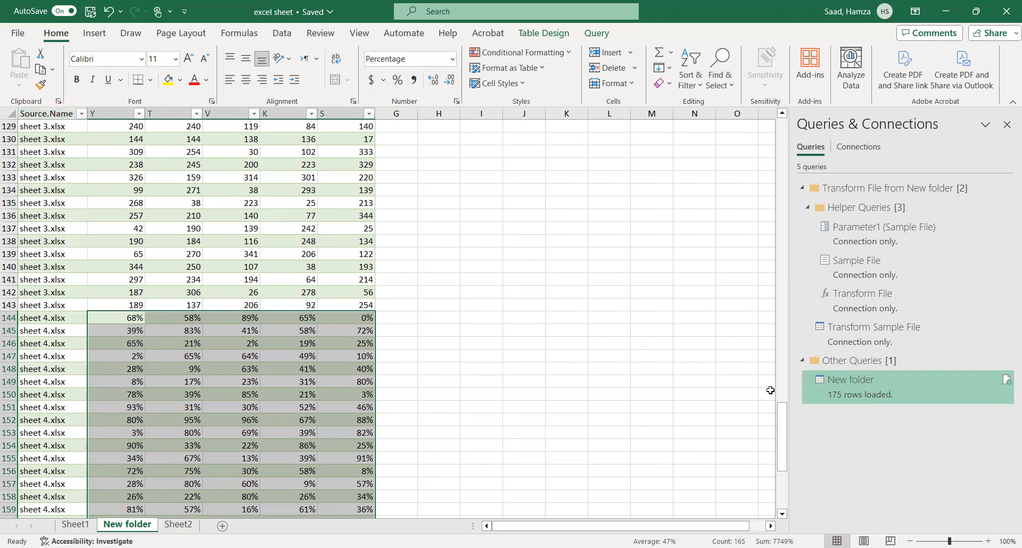
left_click_drag(781, 455, 757, 109)
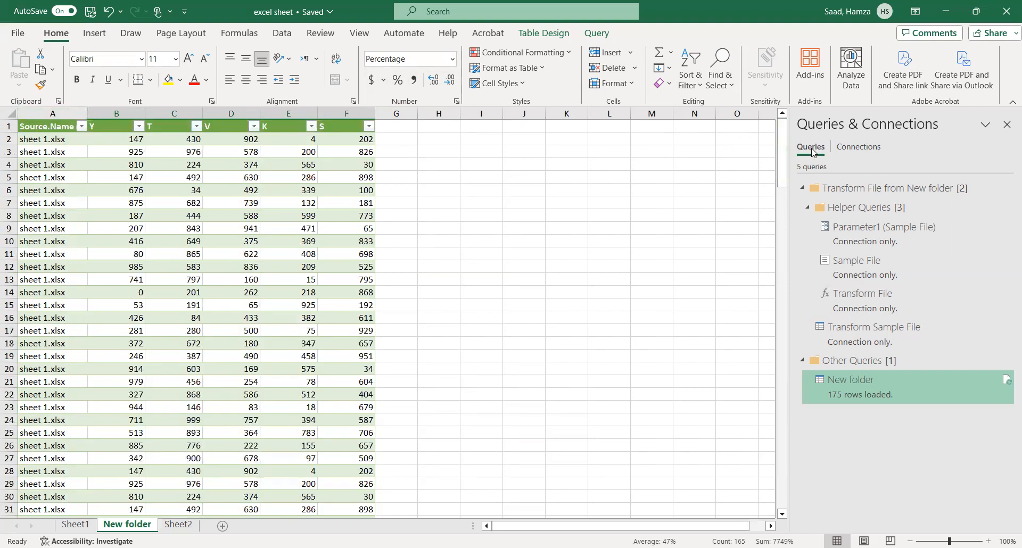
left_click_drag(781, 176, 771, 280)
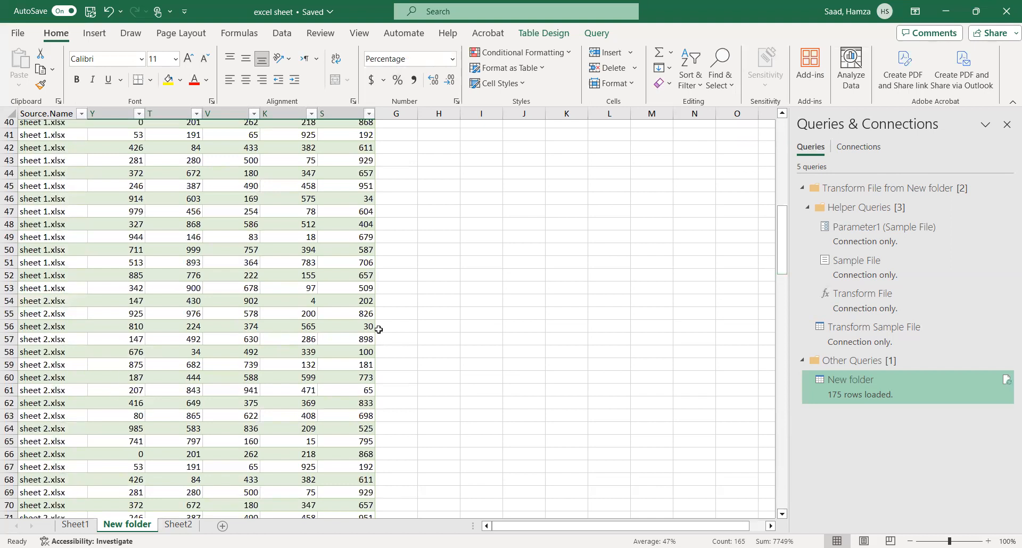
left_click_drag(781, 247, 753, 470)
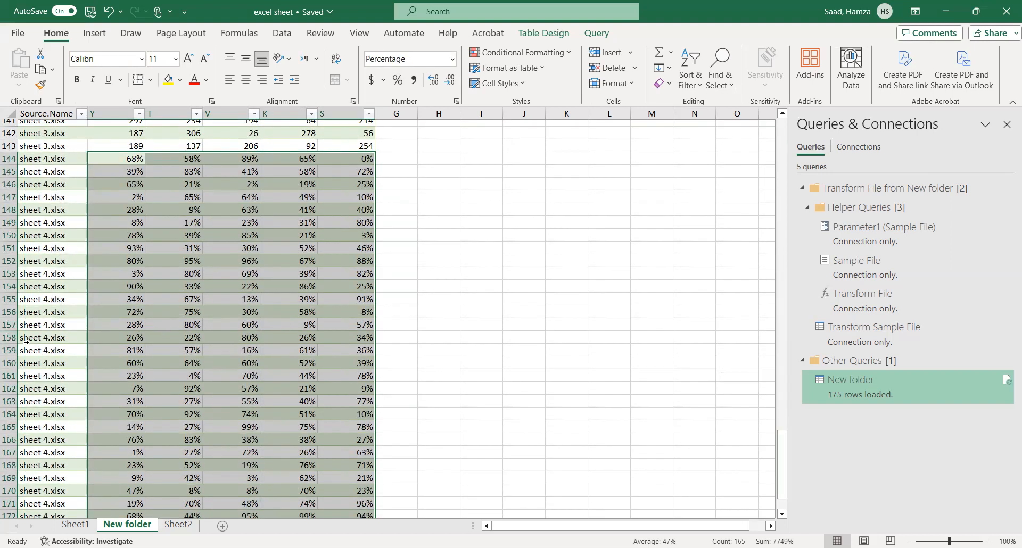
left_click(464, 309)
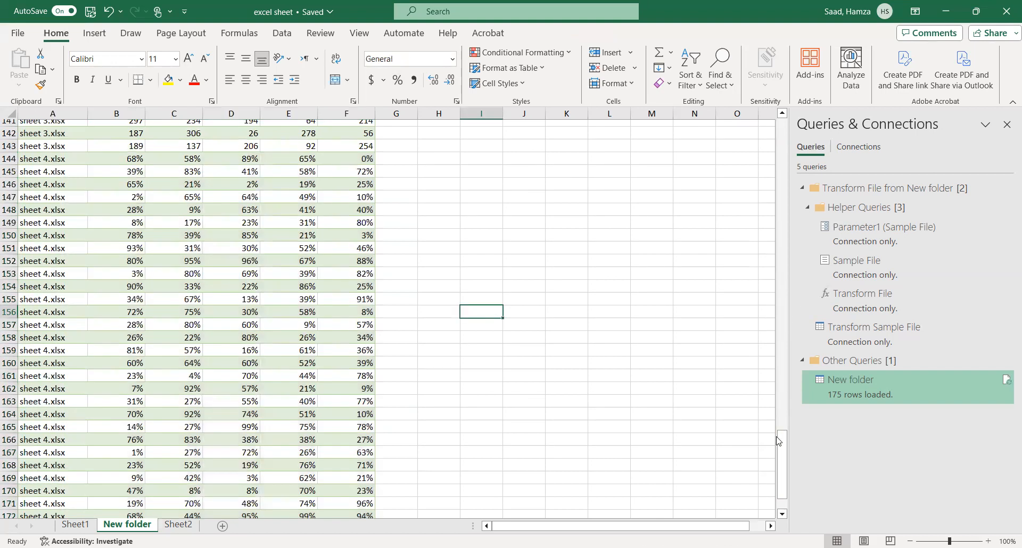
left_click_drag(781, 444, 783, 149)
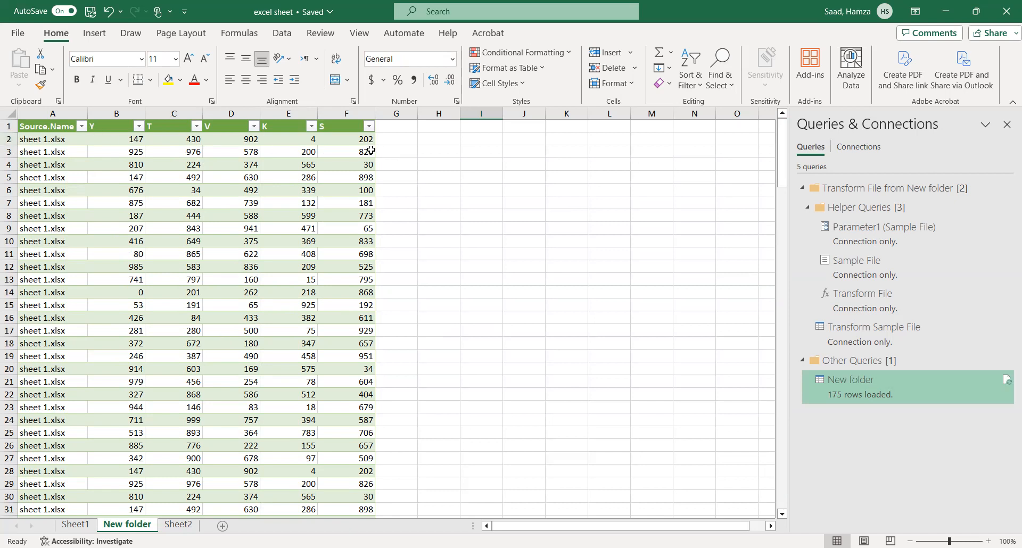
left_click_drag(443, 154, 208, 163)
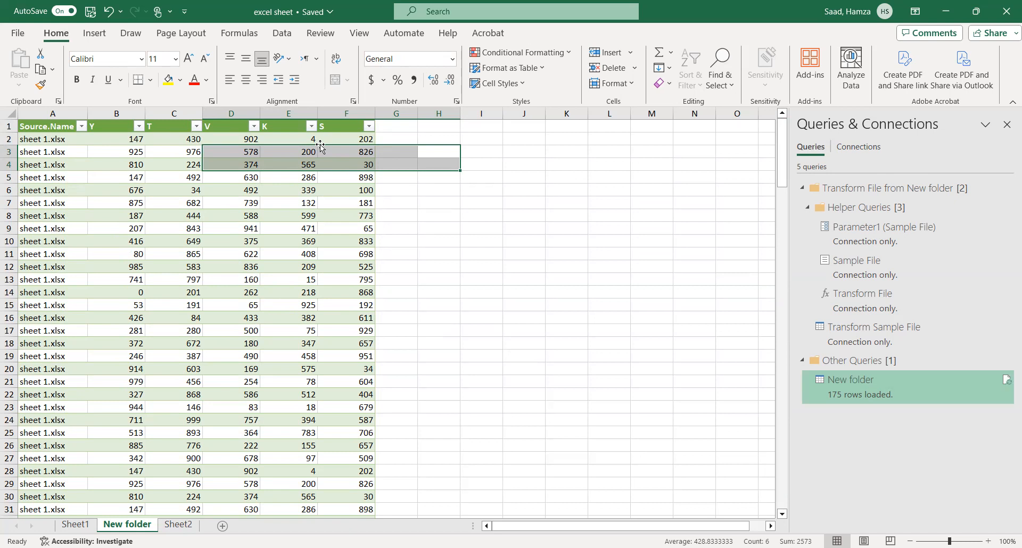
left_click(489, 256)
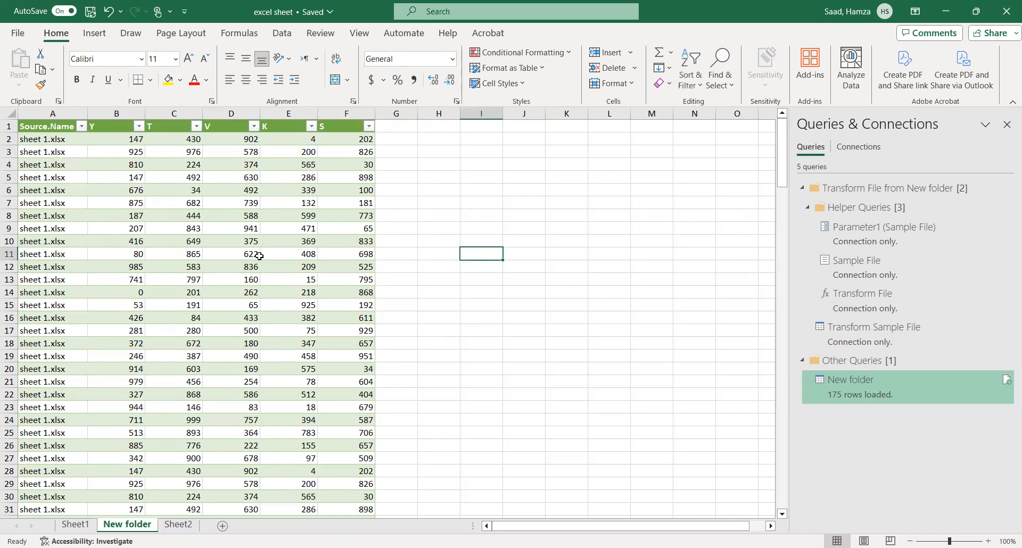
Step: On Sheet2, start a data import from a folder and choose the dataset folder on the Desktop as the source
left_click(173, 527)
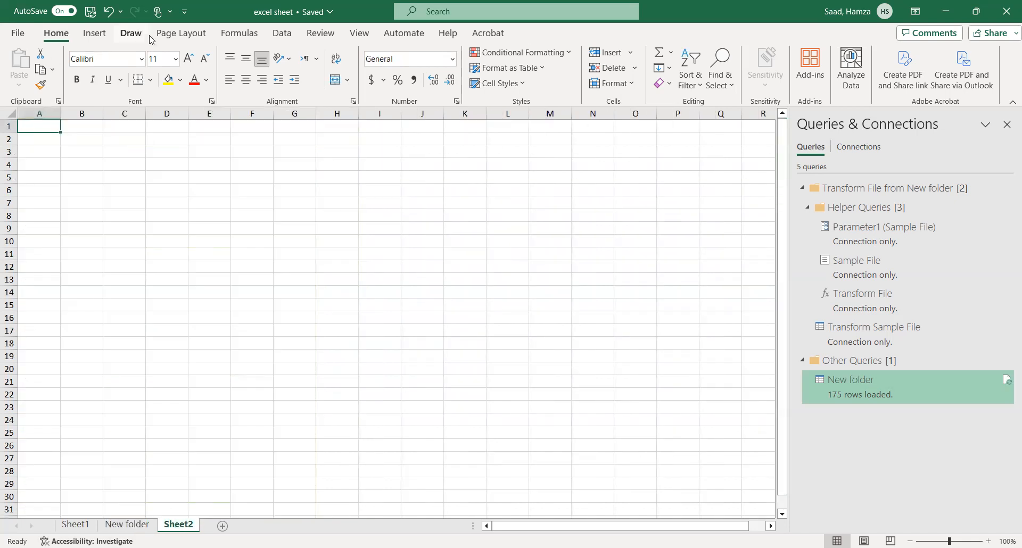
left_click(286, 34)
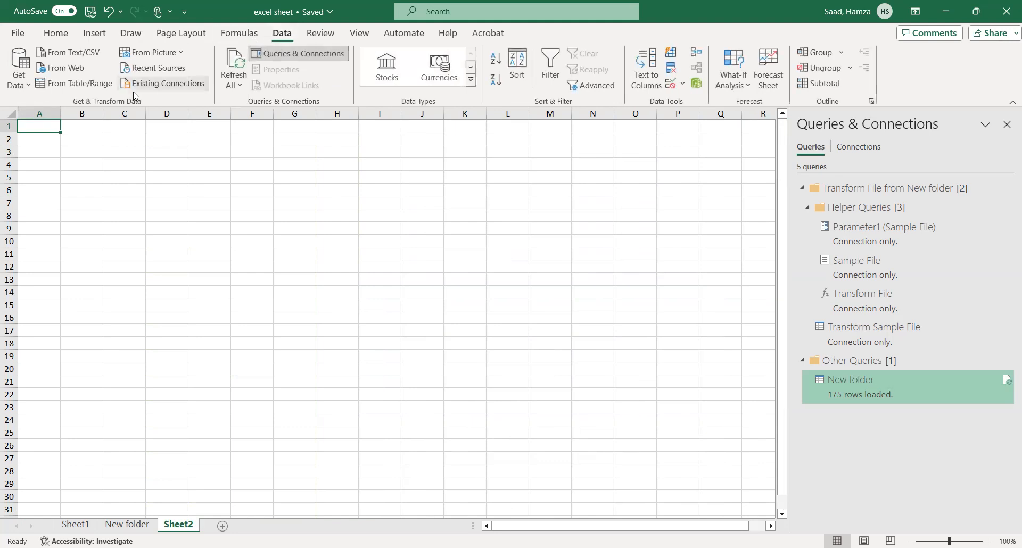
left_click(24, 86)
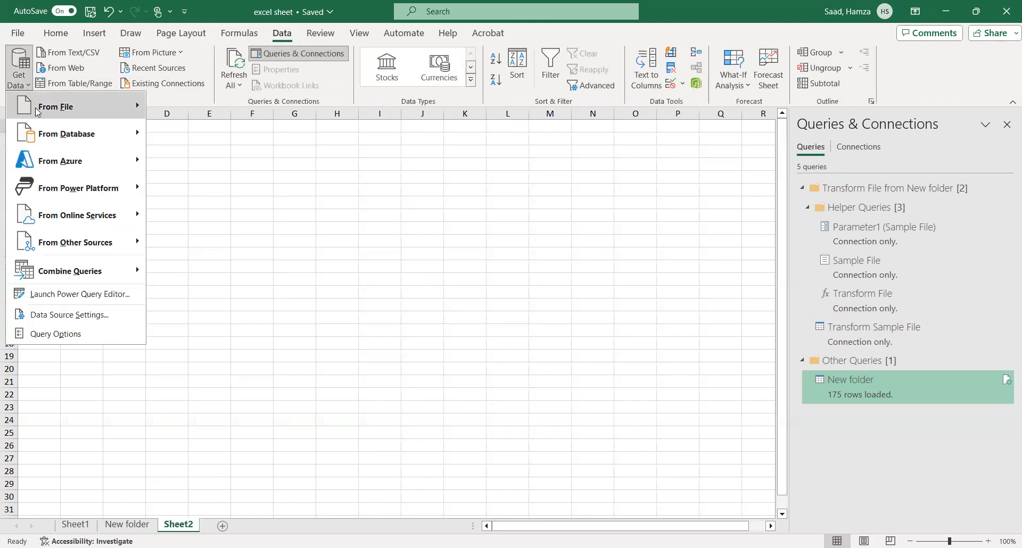
mouse_move(40, 112)
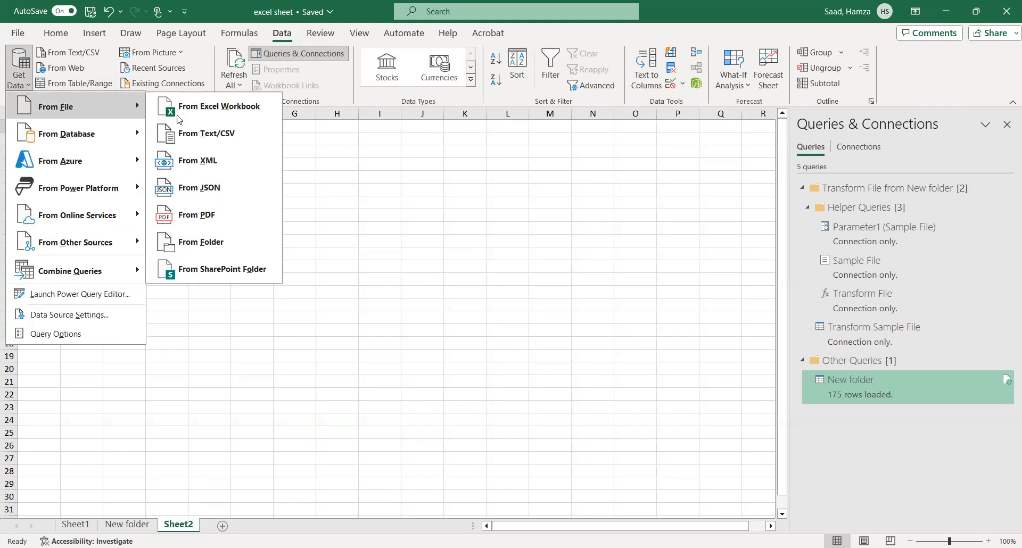
left_click(210, 247)
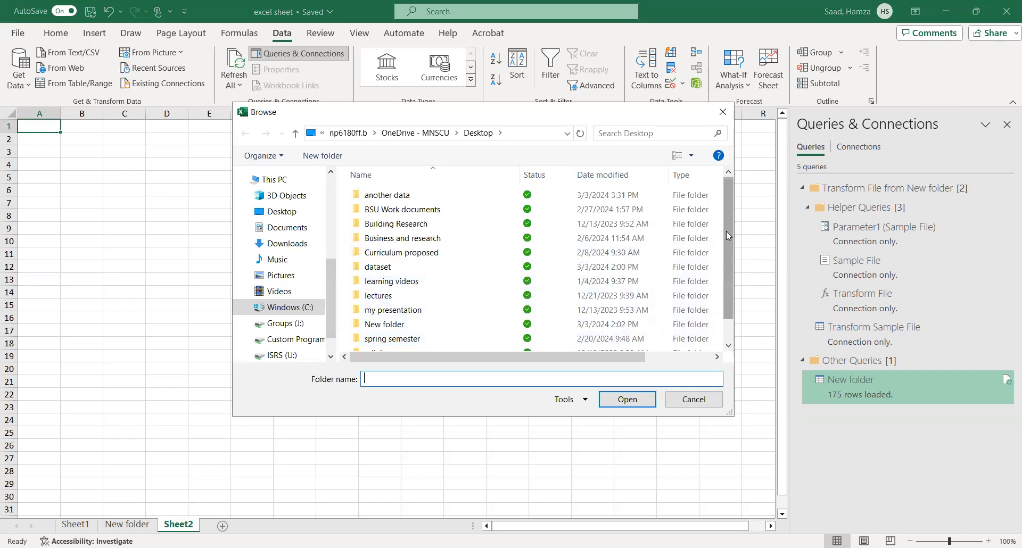
left_click_drag(729, 233, 734, 257)
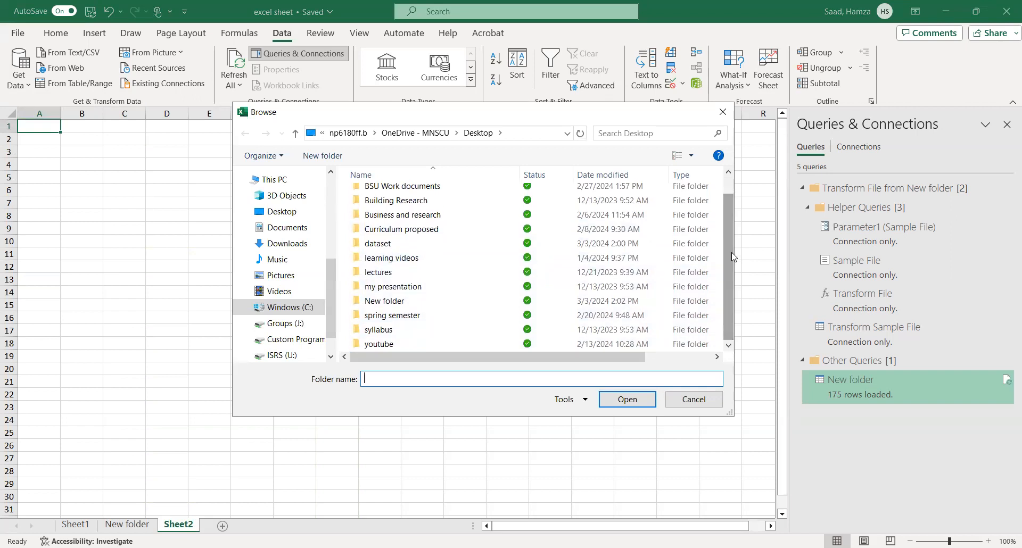
left_click(395, 243)
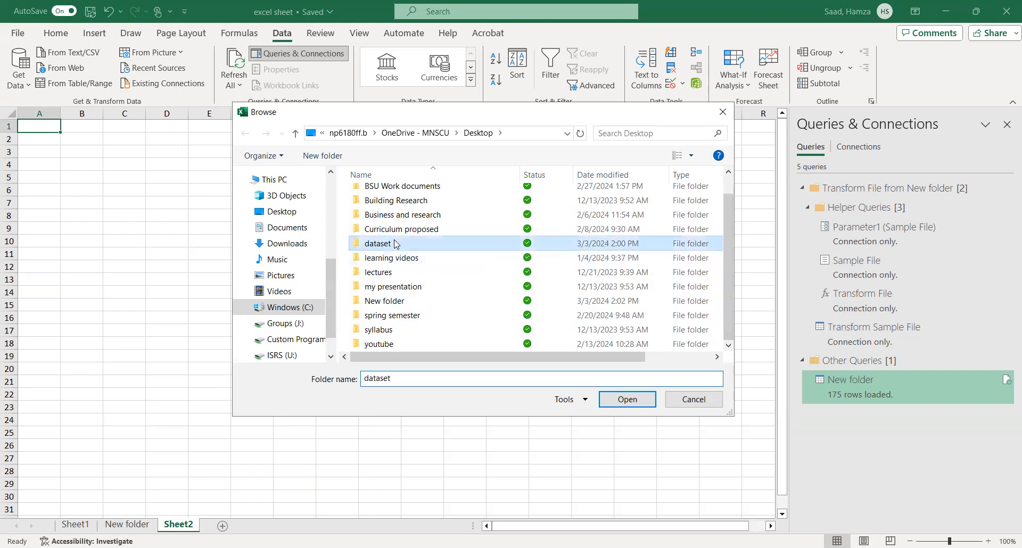
left_click(628, 400)
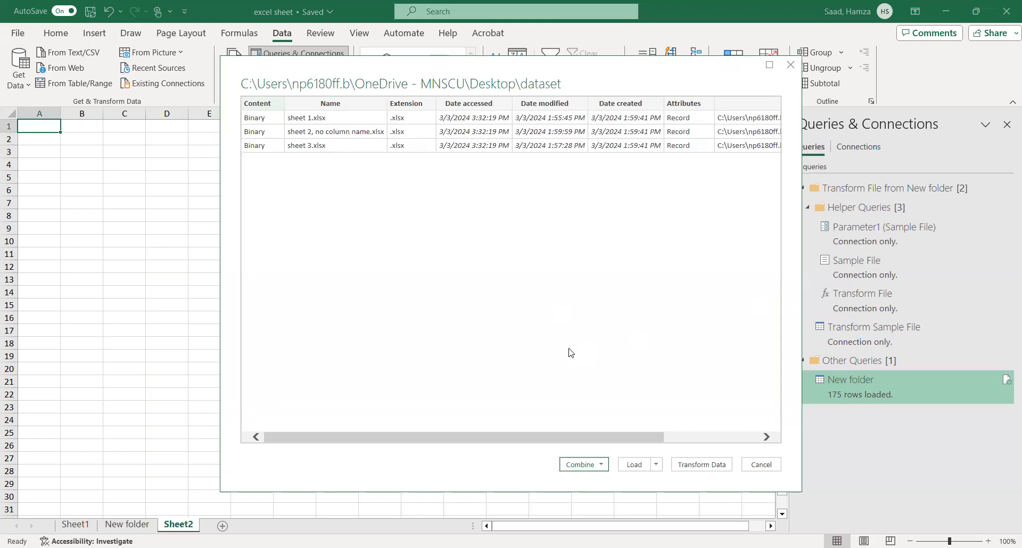
Step: Combine and transform the dataset folder's files, extracting Sheet1 with the first file as the sample
left_click(601, 466)
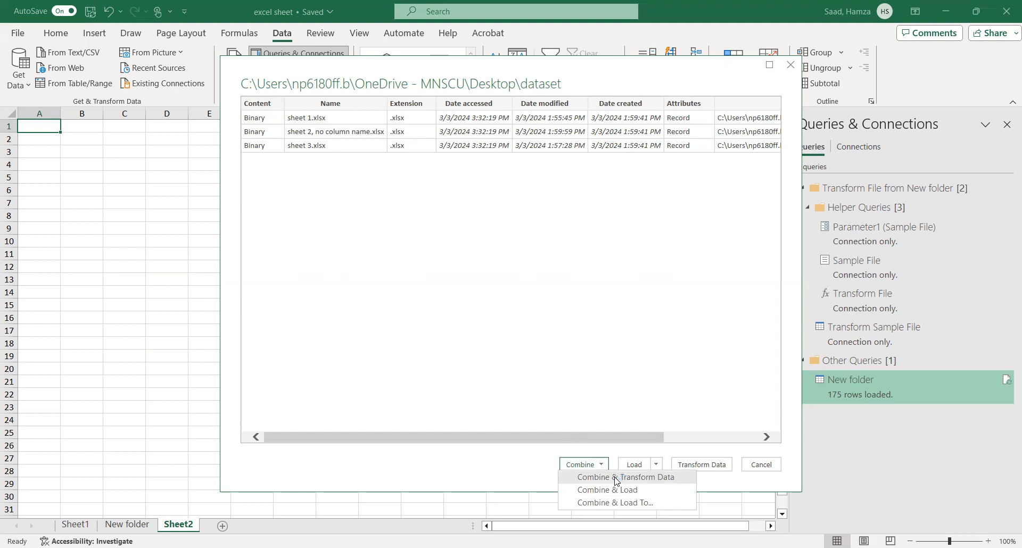
left_click(617, 477)
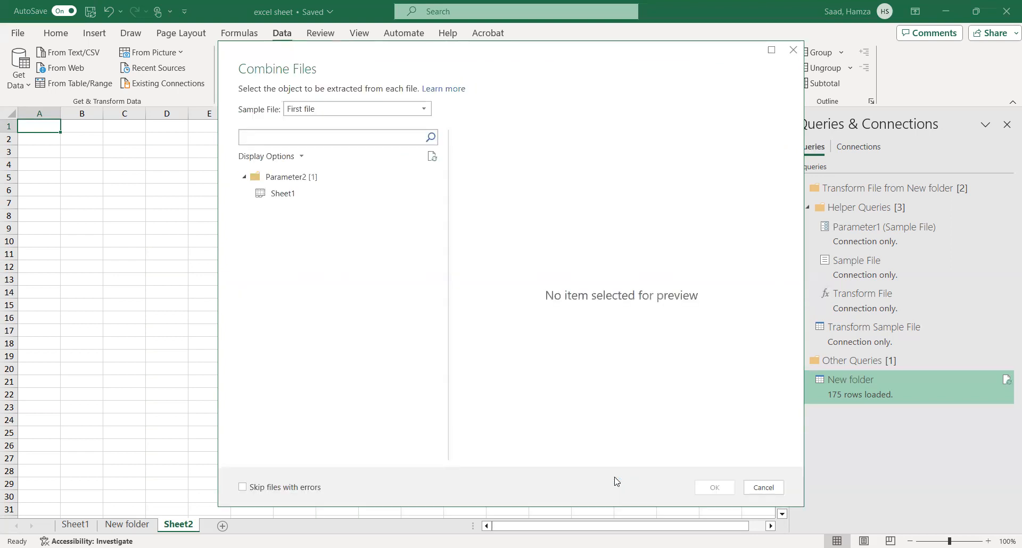
left_click(275, 197)
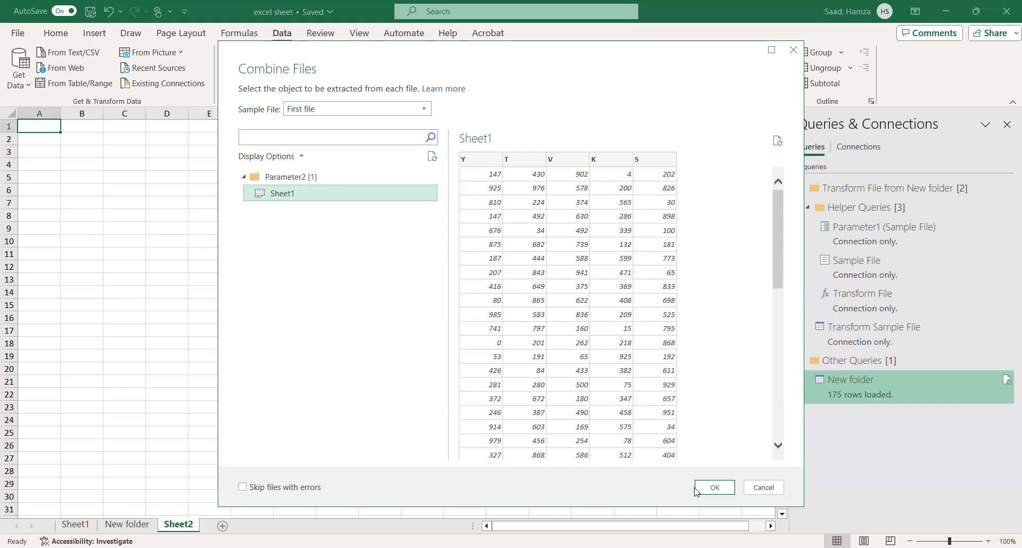
left_click(715, 491)
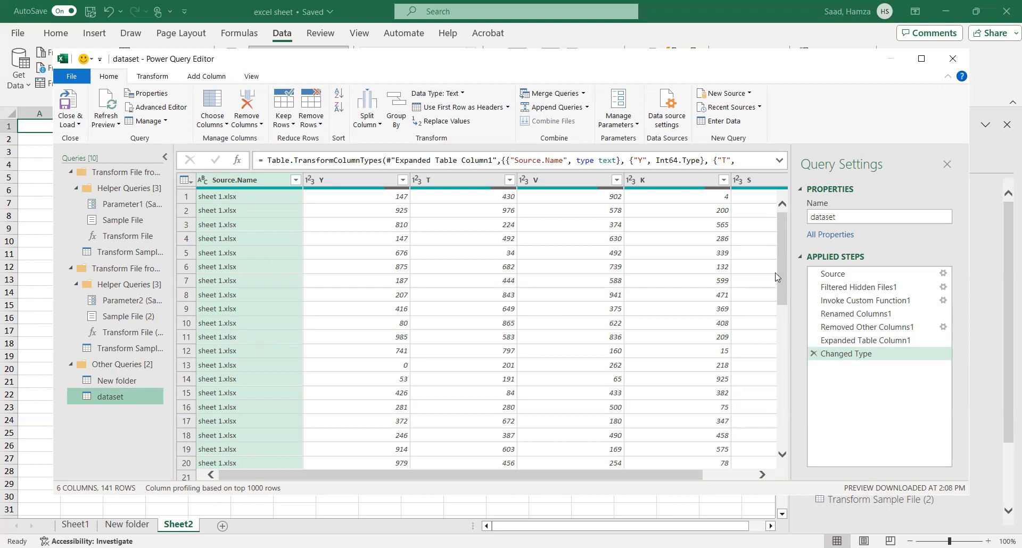
Step: Check the combined rows in the dataset query preview, and close and load the query into a new worksheet
left_click_drag(780, 220, 780, 195)
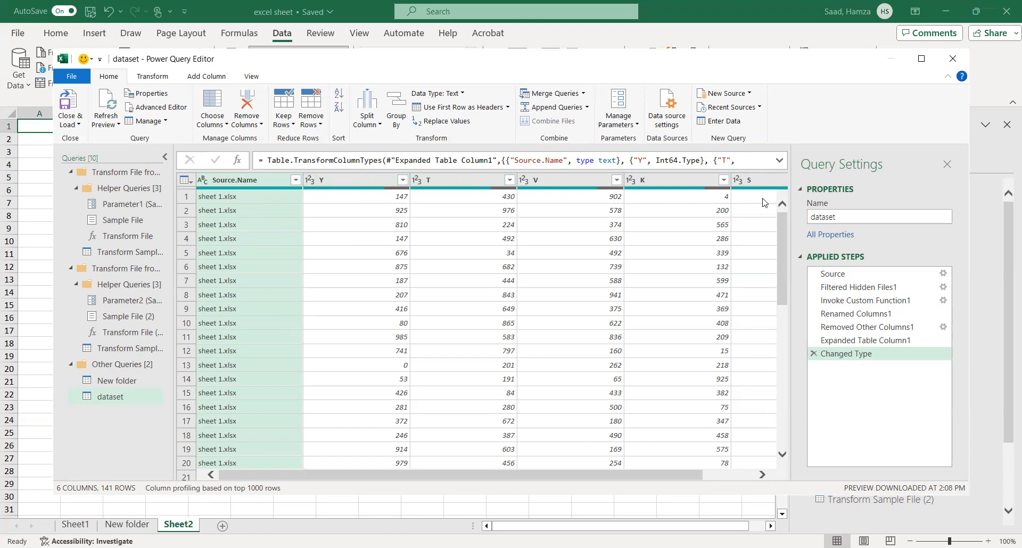
scroll(785, 292, "down", 1)
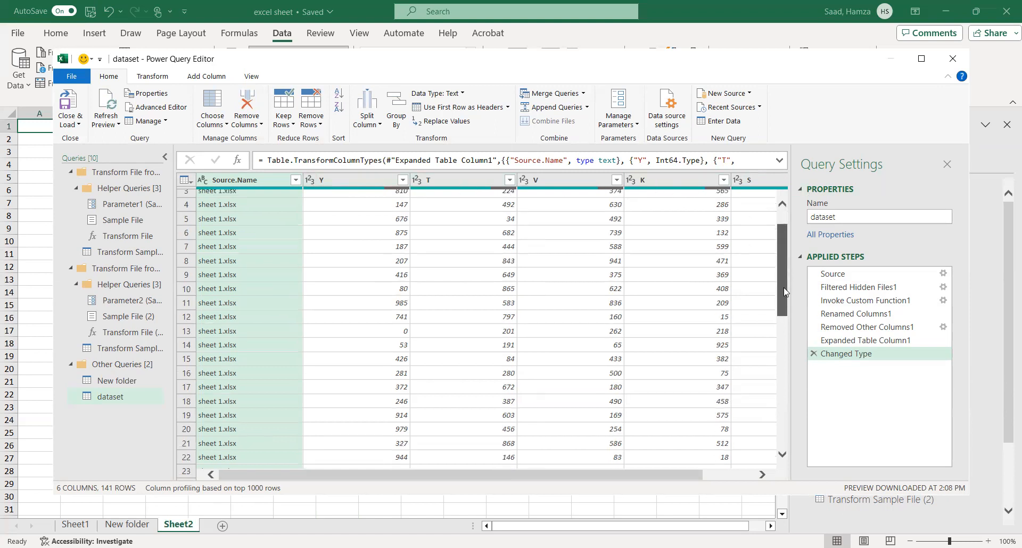
scroll(785, 292, "down", 10)
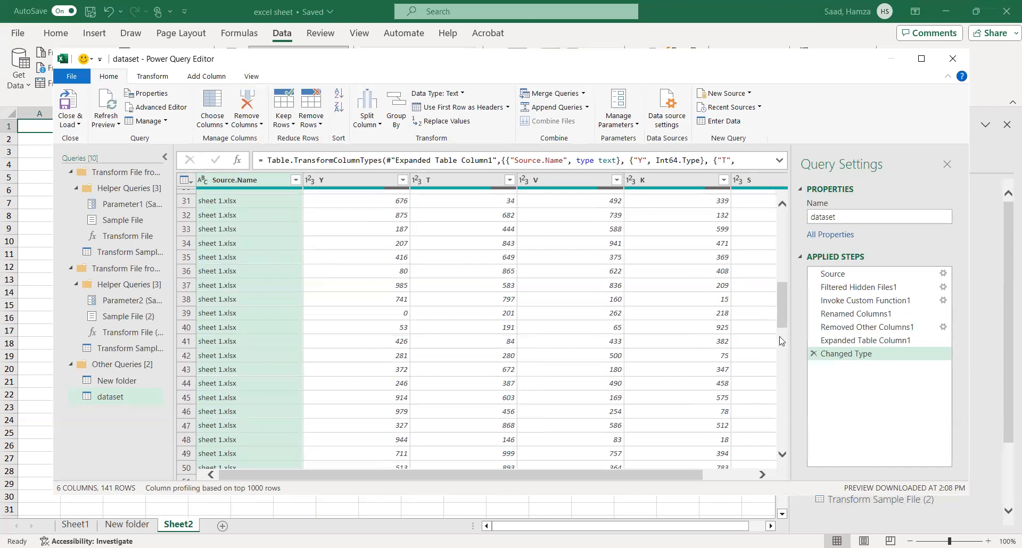
scroll(780, 341, "down", 10)
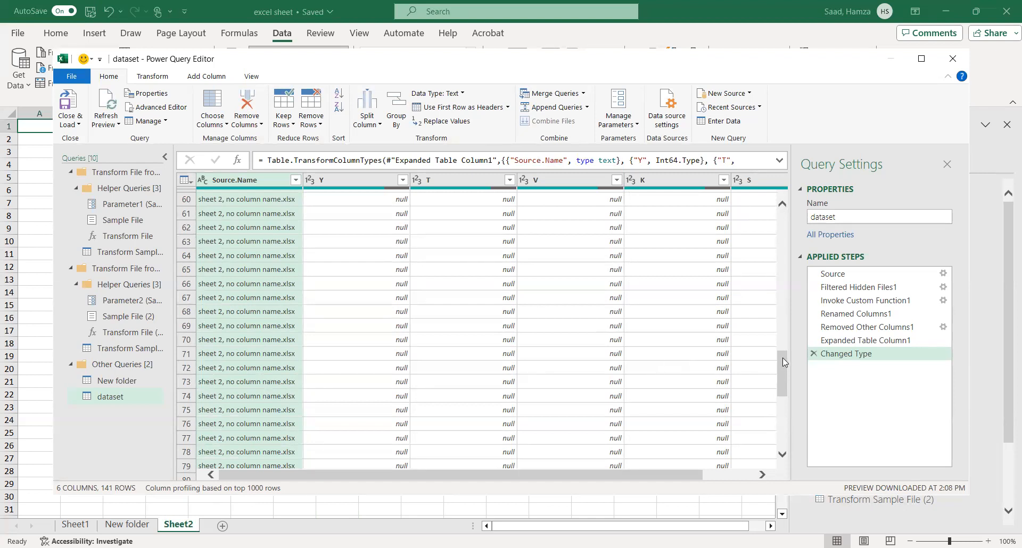
left_click_drag(782, 375, 760, 196)
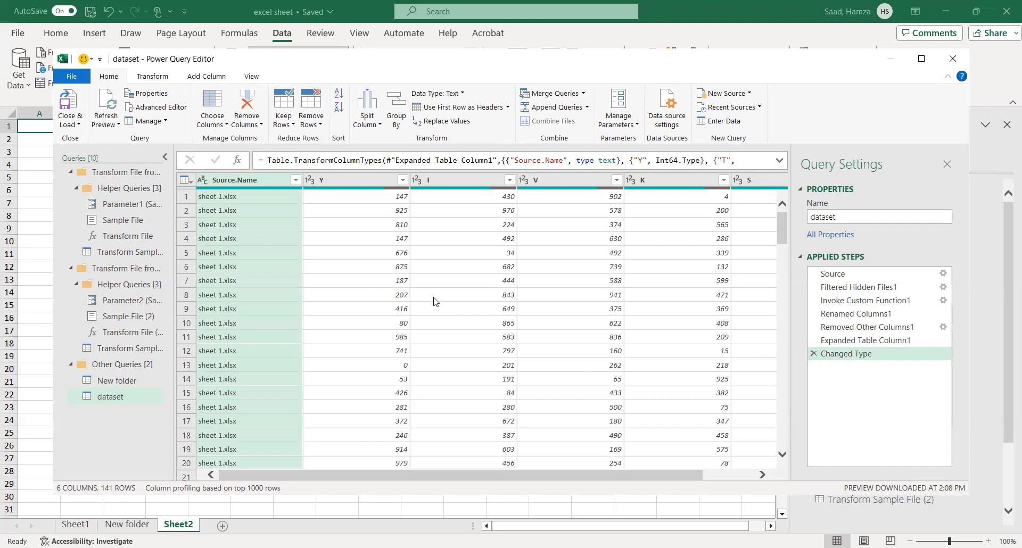
left_click(73, 125)
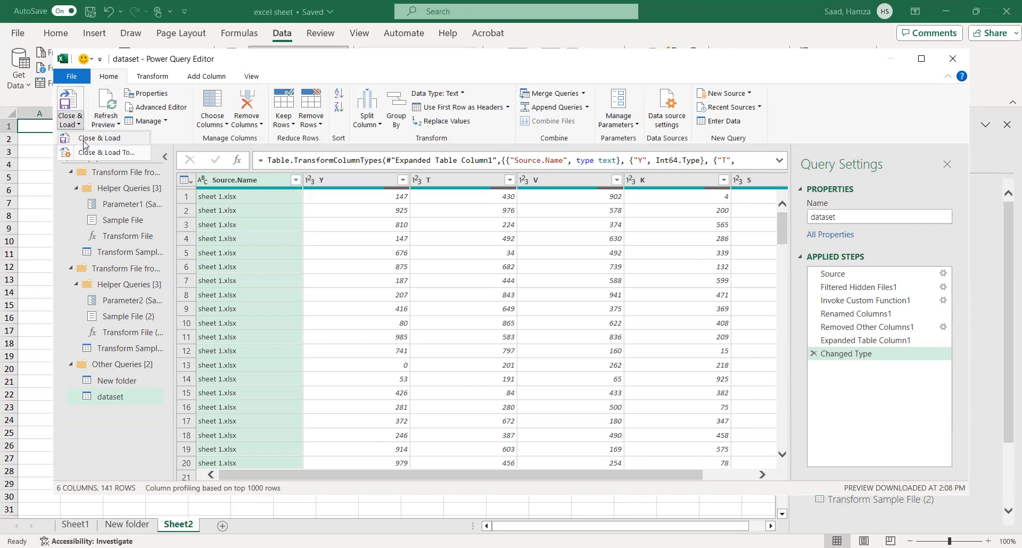
left_click(85, 139)
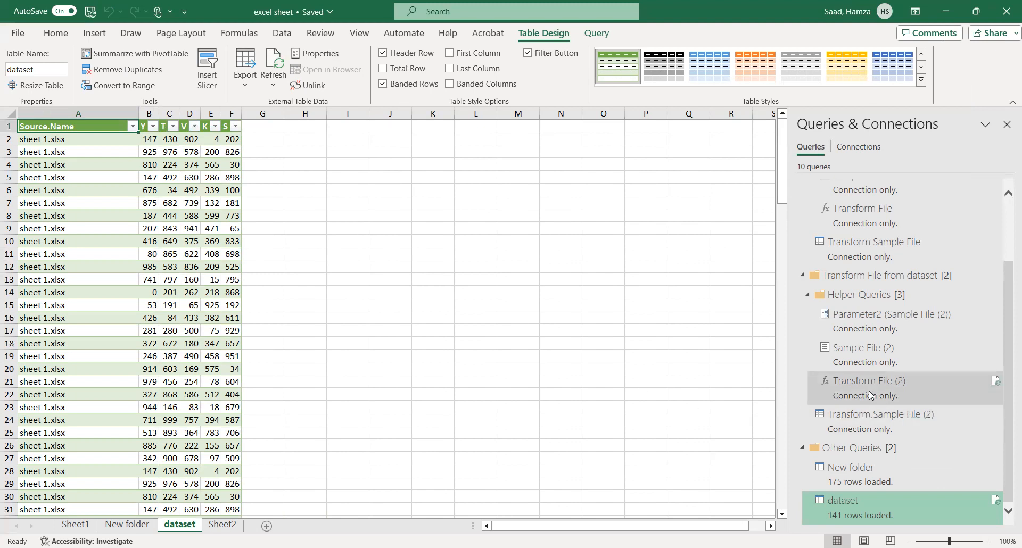
Step: Review the New folder query's preview and the "sheet 2, no column name.xlsx" rows in the loaded dataset table
mouse_move(871, 395)
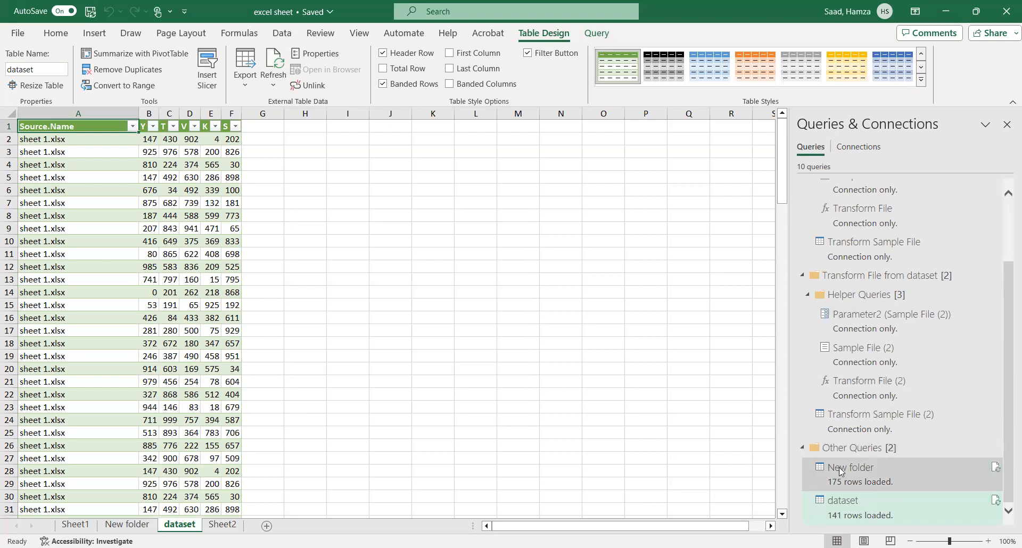
mouse_move(839, 466)
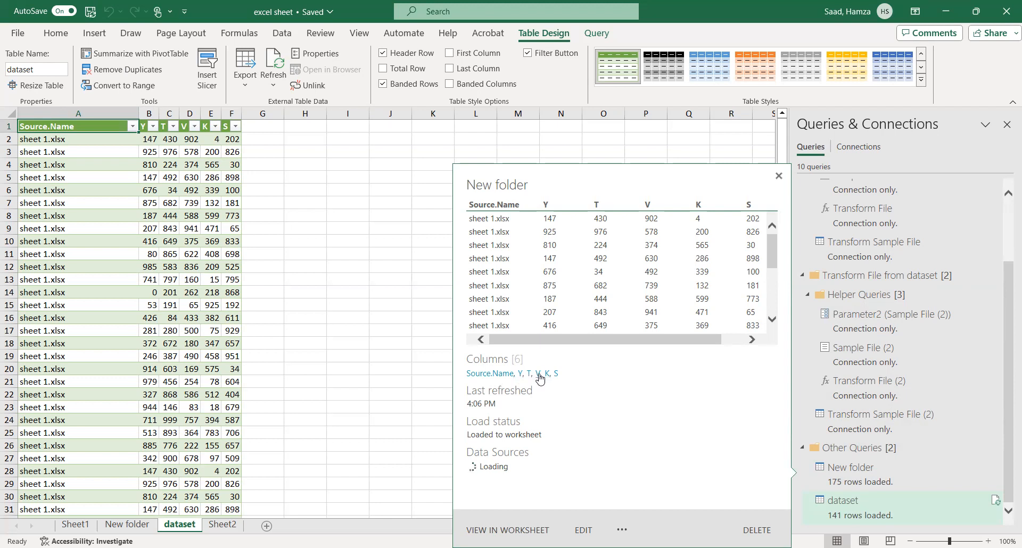
left_click(778, 181)
left_click_drag(781, 181, 781, 298)
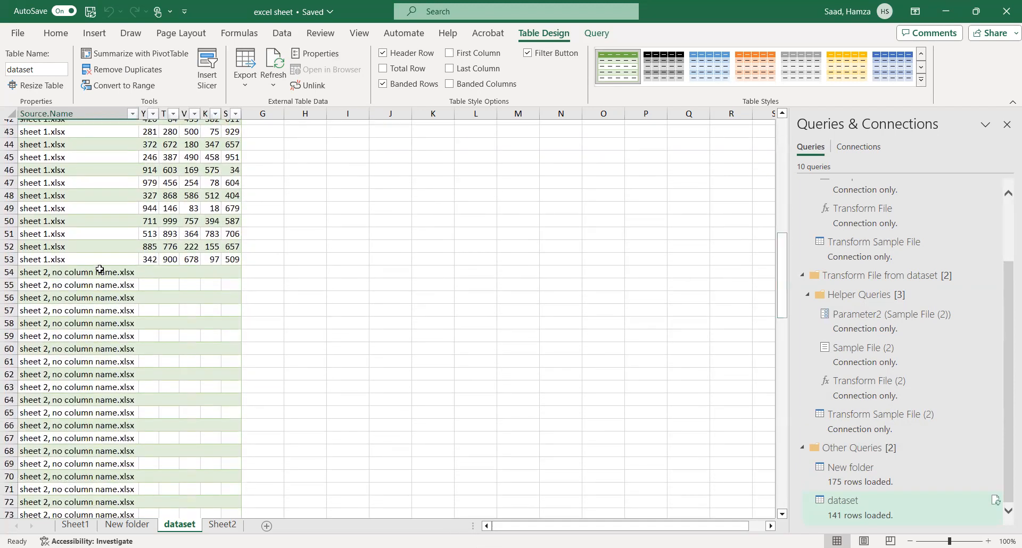
left_click_drag(149, 272, 230, 477)
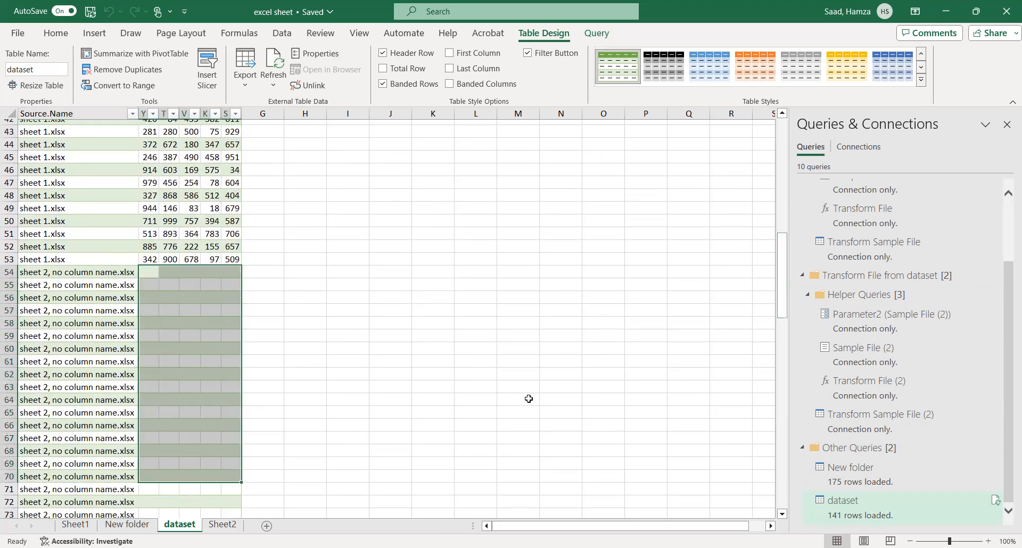
mouse_move(782, 284)
left_mouse_down()
mouse_move(786, 390)
mouse_move(787, 301)
left_mouse_up()
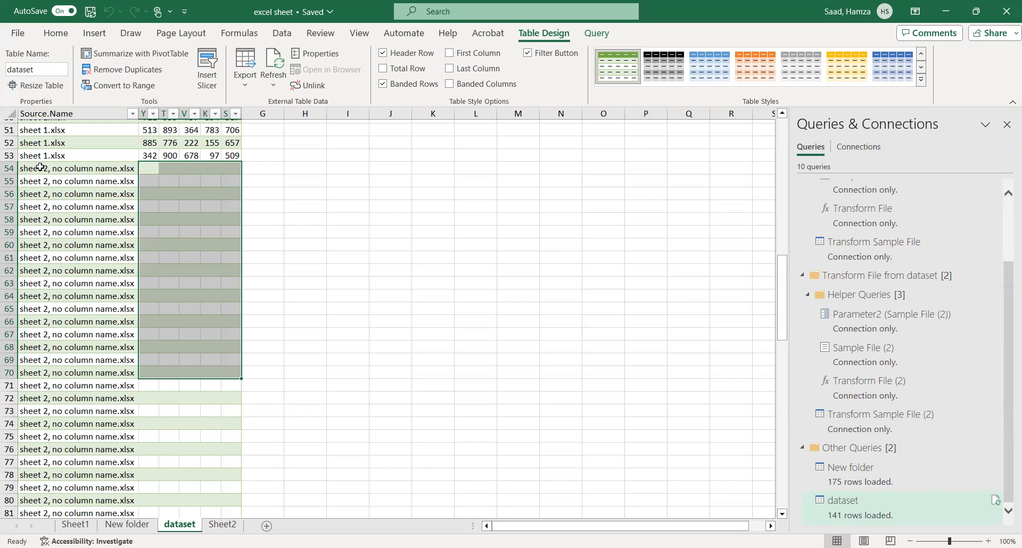
Step: Clear the contents of the "sheet 2, no column name.xlsx" rows, 54 to 87, in the dataset table
left_click_drag(38, 168, 283, 502)
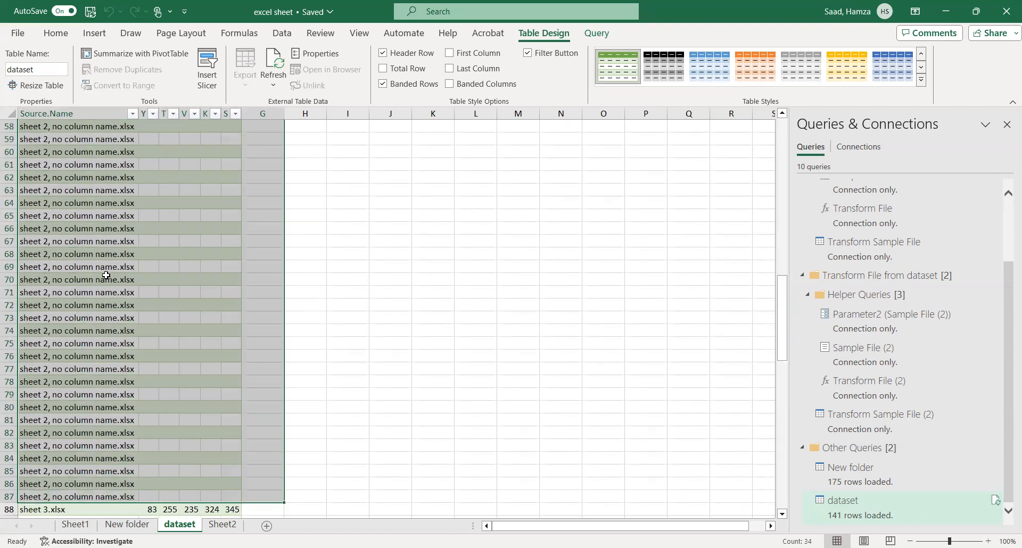
right_click(106, 276)
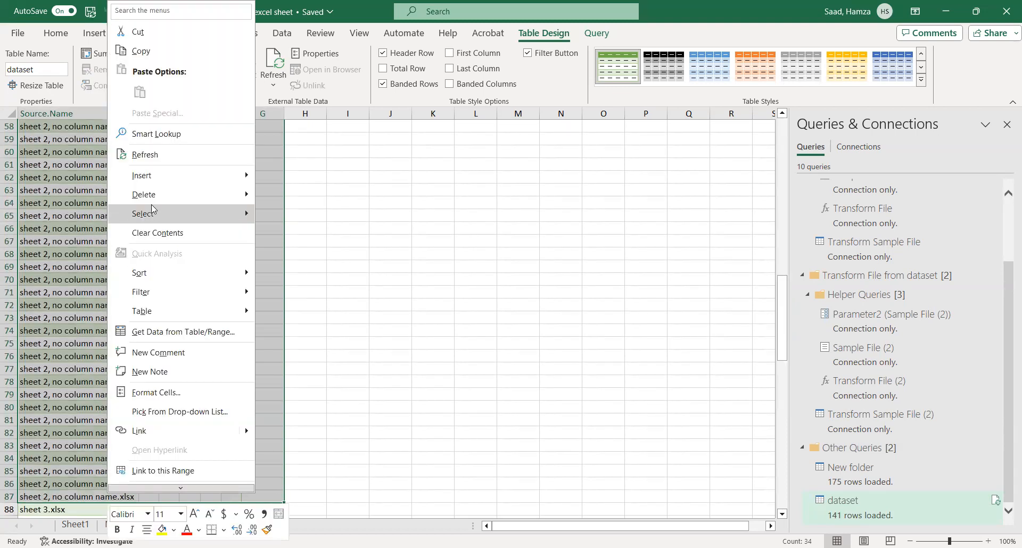
mouse_move(151, 197)
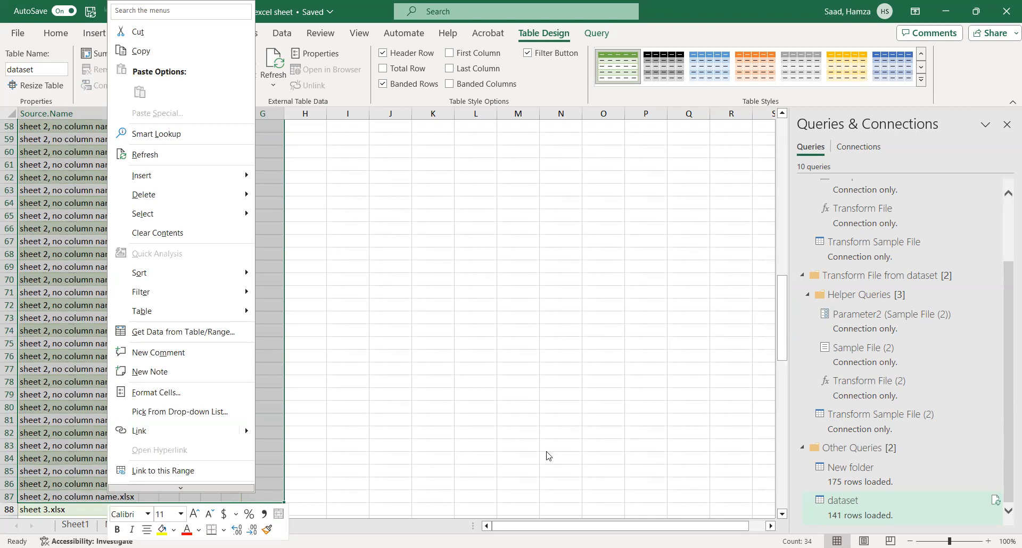
key("Escape")
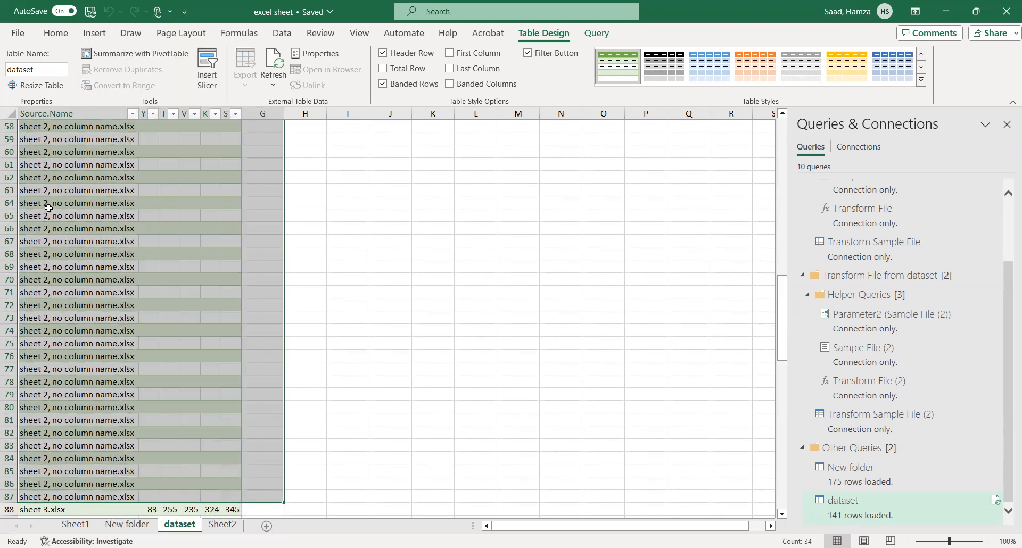
key("Delete")
scroll(48, 208, "up", 6)
left_click(206, 369)
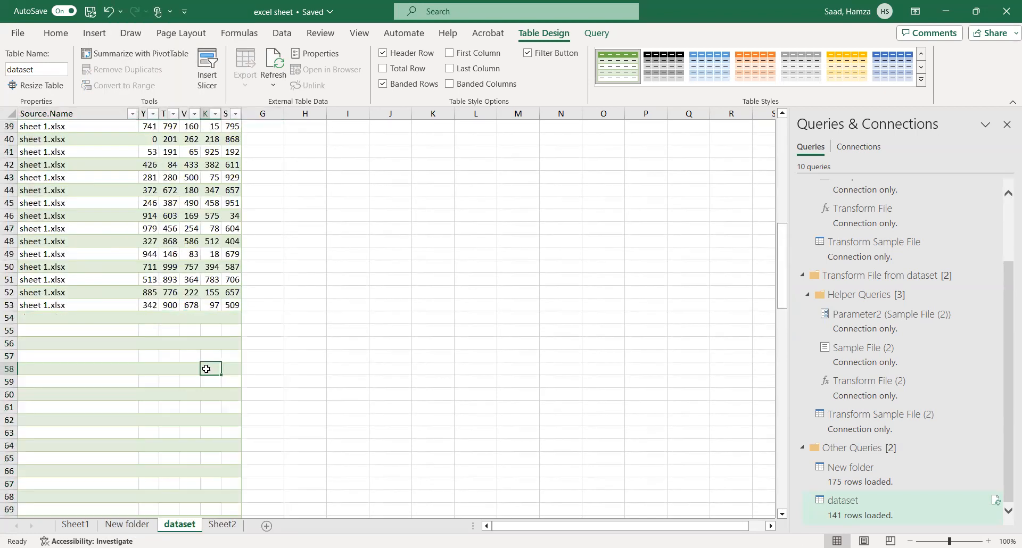
Step: Delete the emptied rows 54 to 87 from the dataset worksheet
left_click(9, 318)
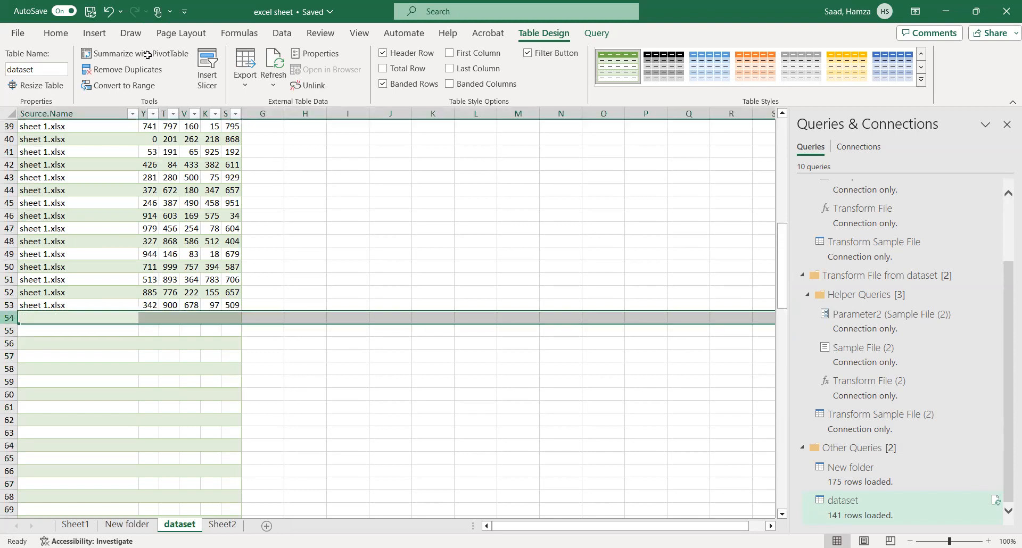
key("ctrl+shift+Down")
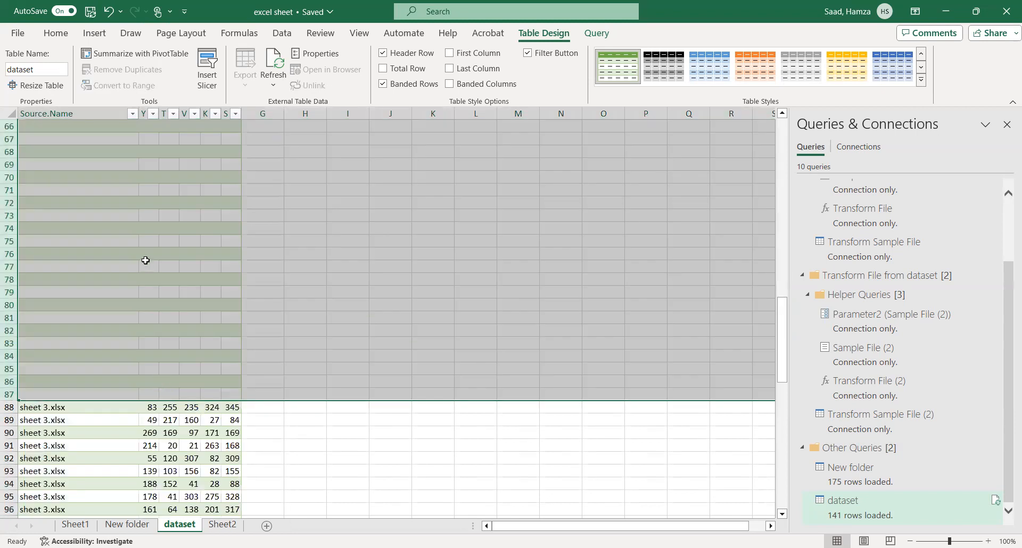
right_click(145, 261)
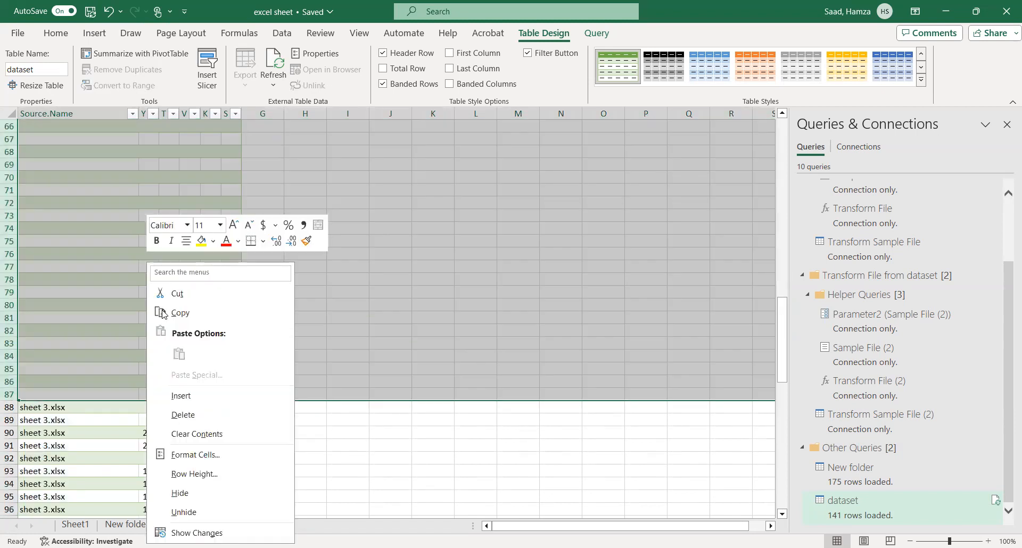
left_click(188, 415)
left_click(272, 346)
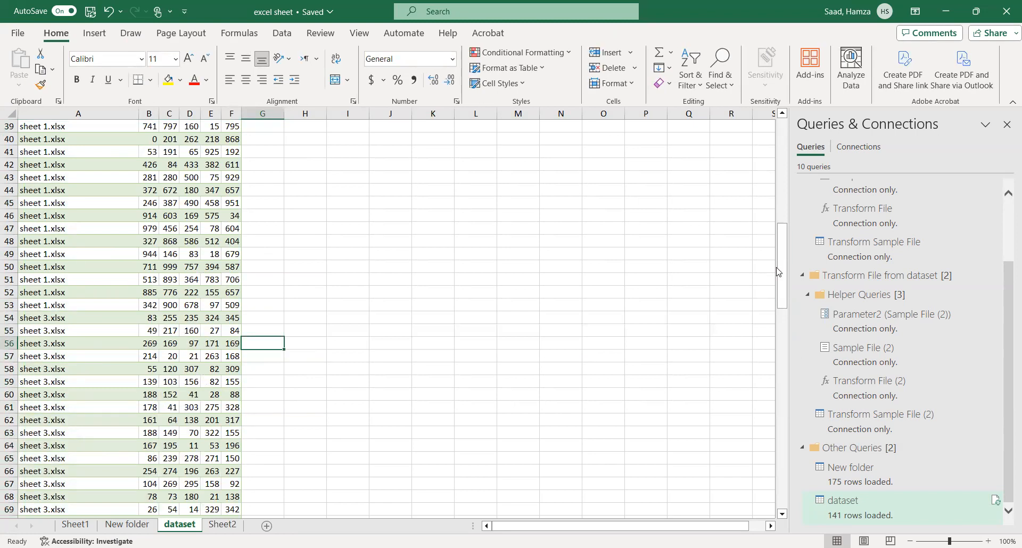
left_click_drag(782, 267, 775, 145)
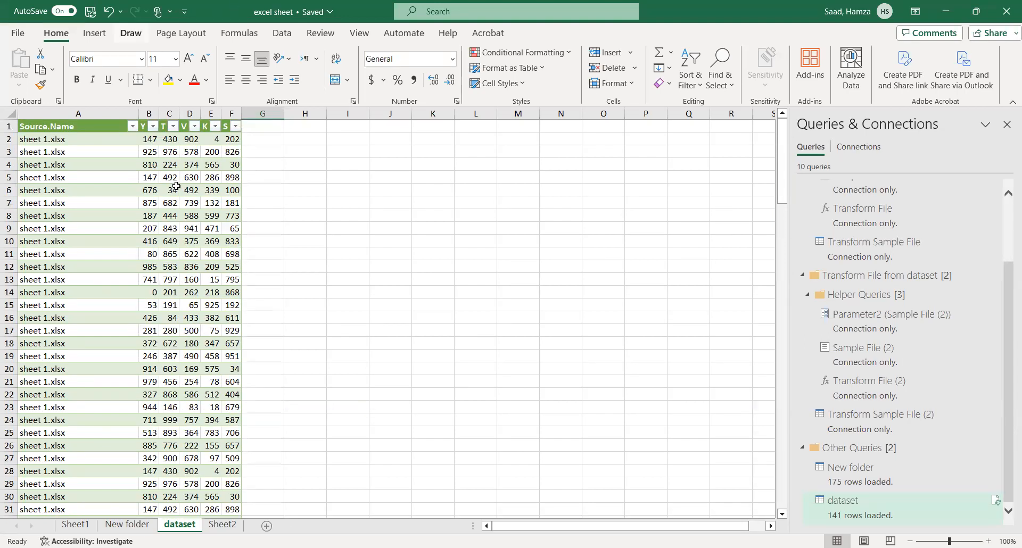
left_click_drag(784, 178, 746, 158)
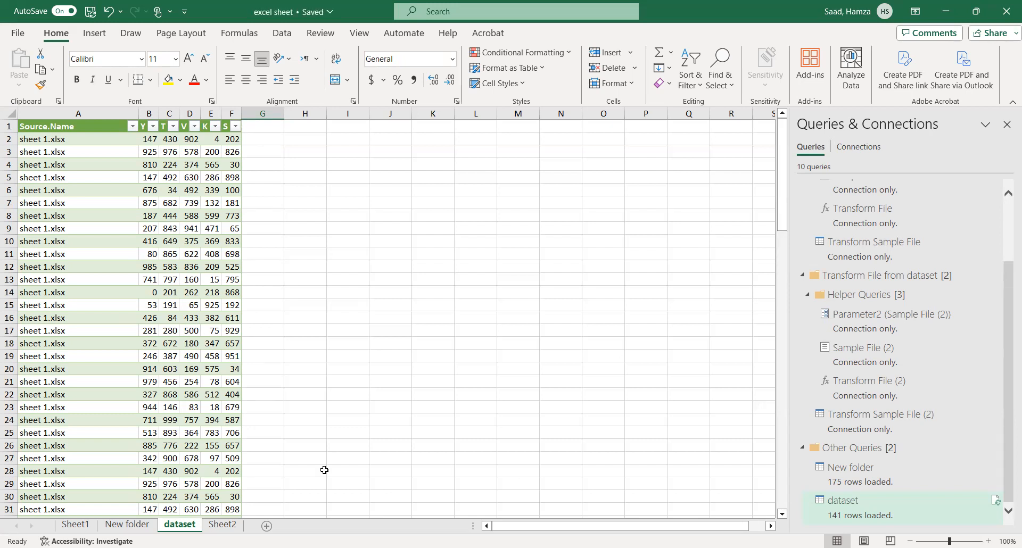
Step: On Sheet2, start a folder import of the "another data" folder from the Desktop
left_click(130, 526)
left_click(222, 526)
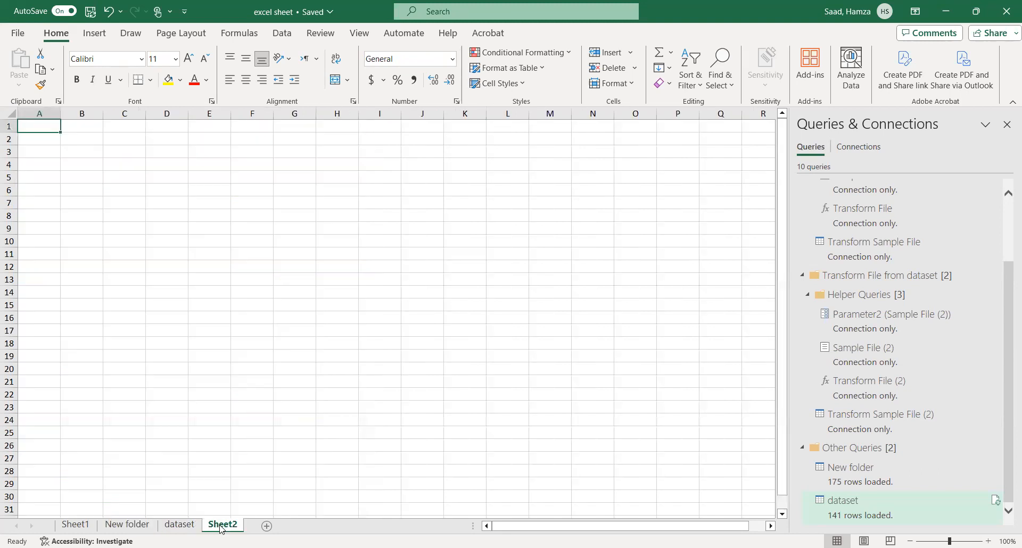
left_click(283, 34)
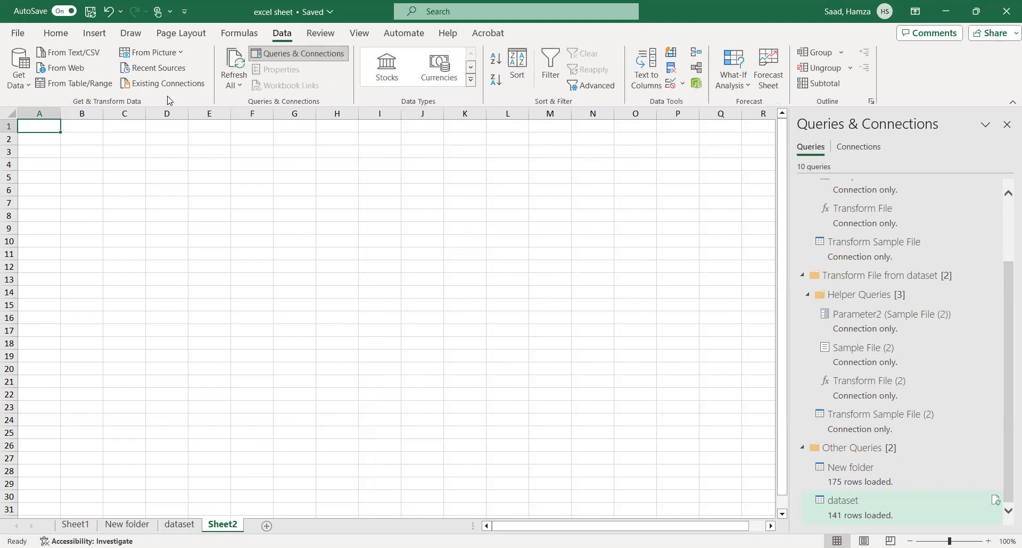
left_click(24, 85)
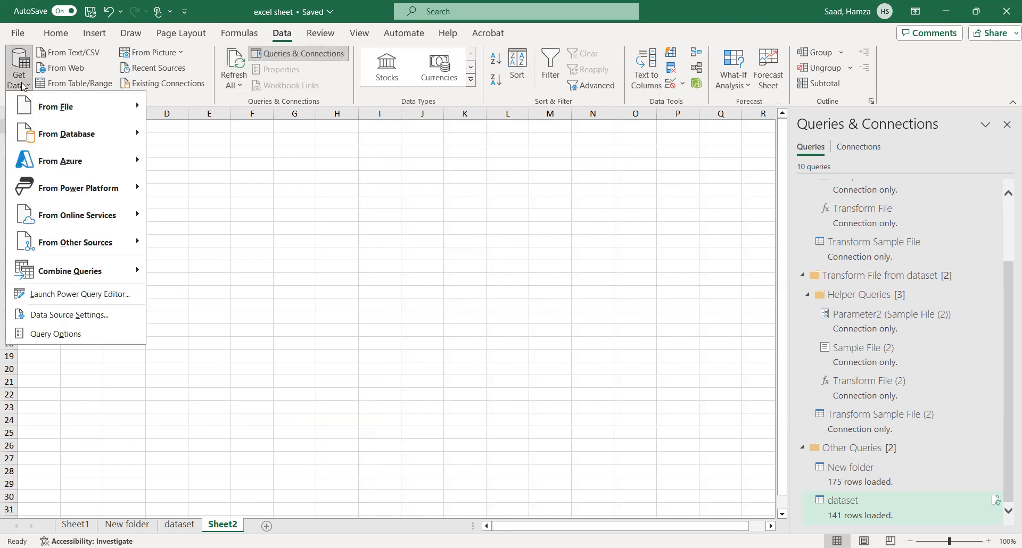
left_click(45, 111)
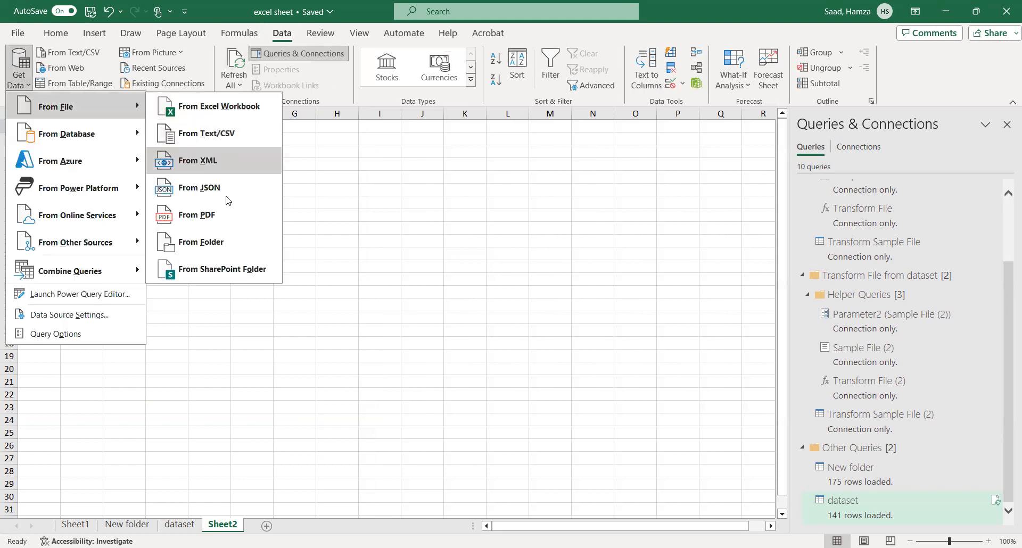
left_click(212, 246)
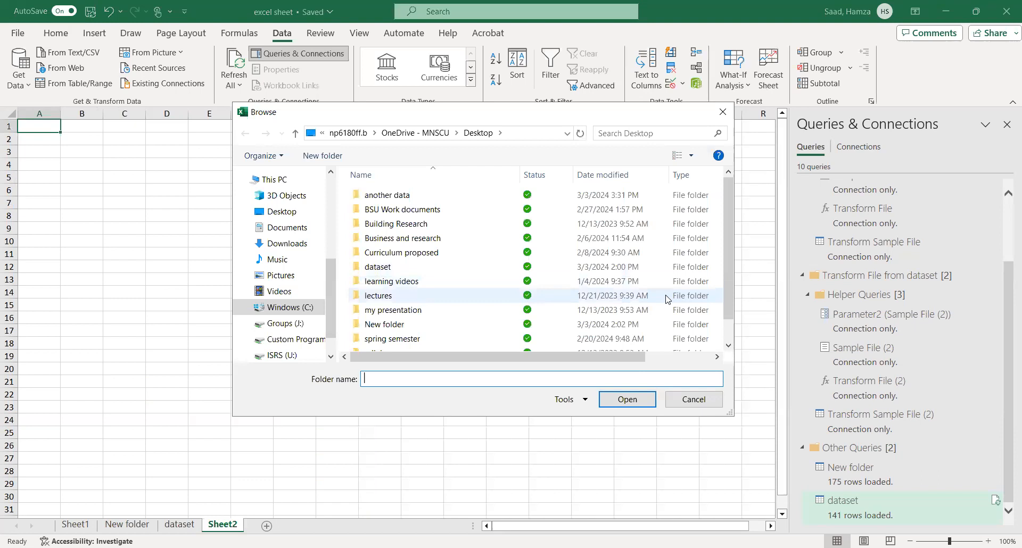
left_click_drag(728, 270, 726, 295)
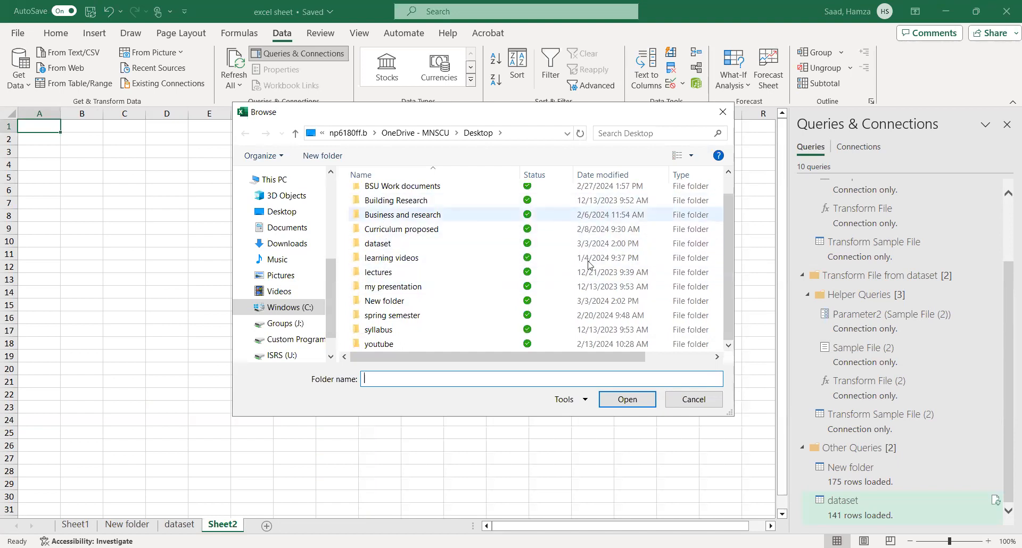
left_click_drag(728, 293, 726, 248)
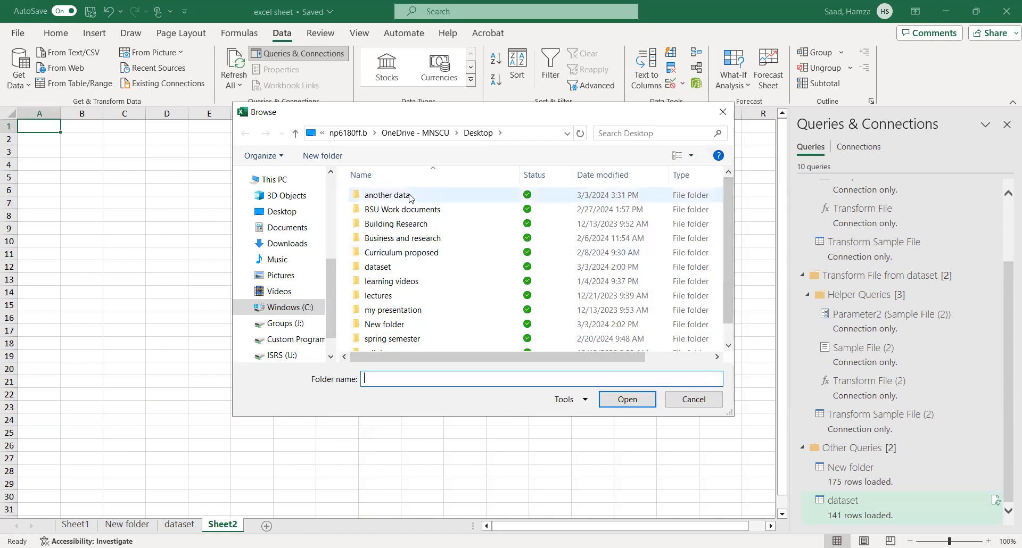
left_click(417, 195)
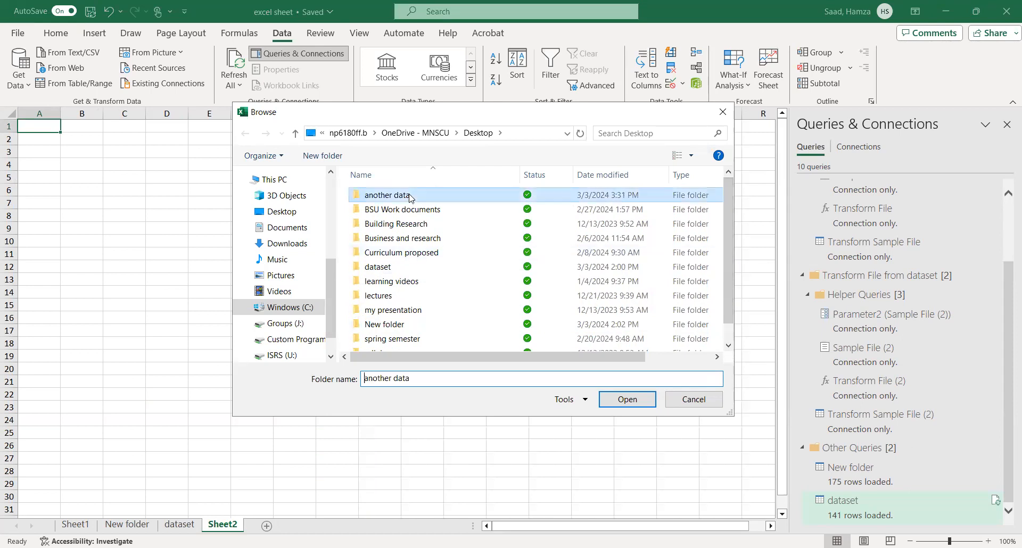
left_click(629, 403)
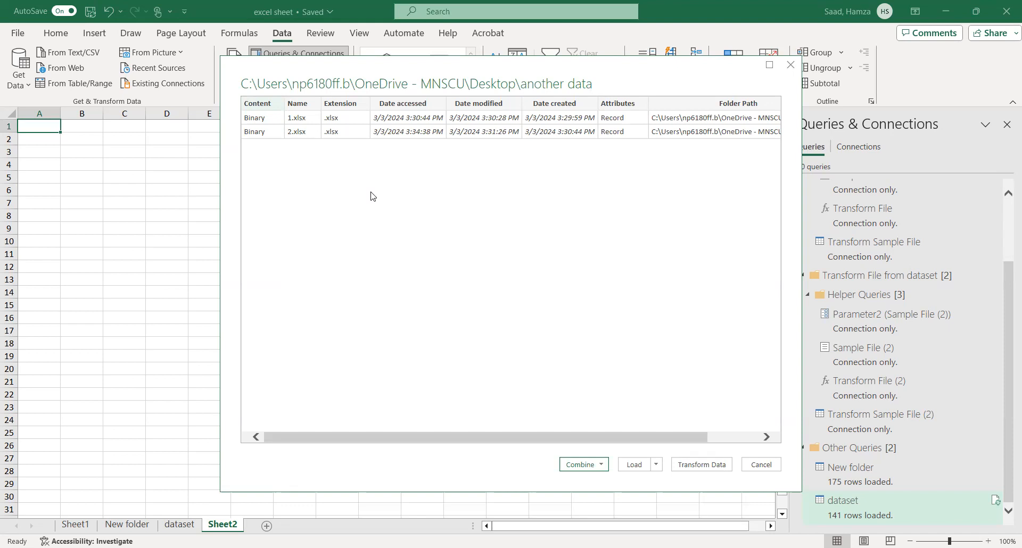
Step: Combine and transform the folder's 1.xlsx and 2.xlsx files, extracting Sheet1 with the first file as the sample
left_click(602, 465)
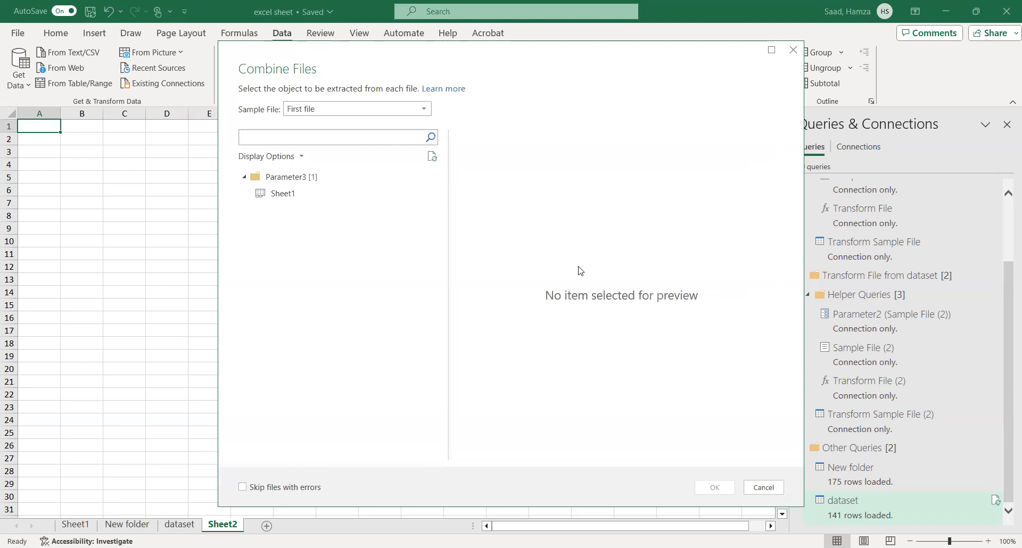
left_click(279, 198)
left_click(709, 493)
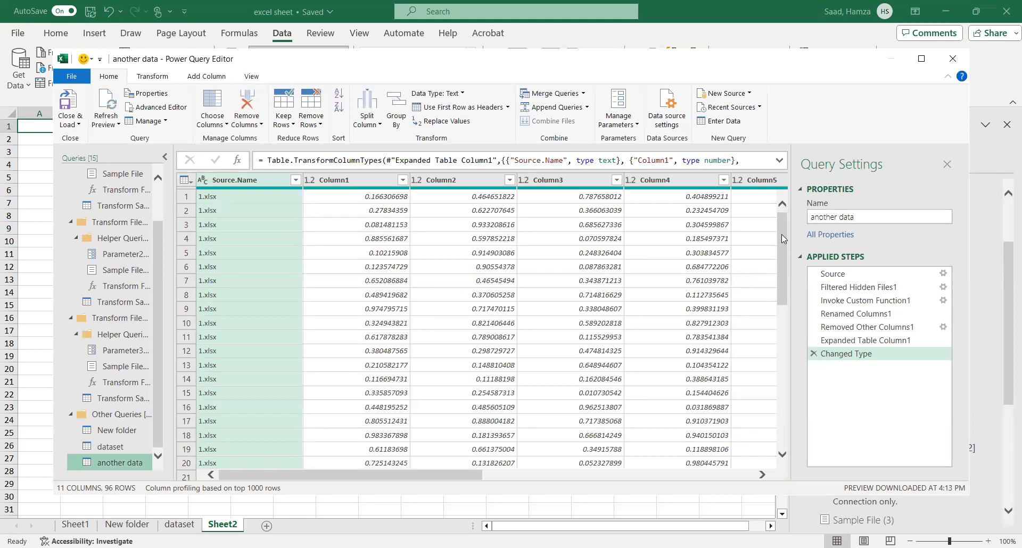
Step: Check the combined rows and column headers in the "another data" query preview, and close and load the query into a new worksheet
scroll(782, 238, "down", 20)
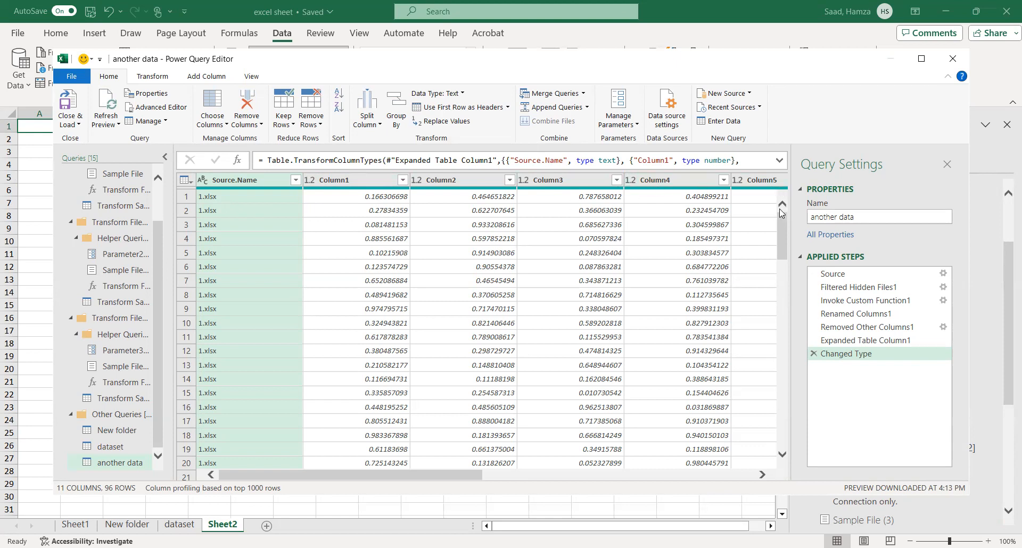
mouse_move(781, 216)
left_mouse_down()
mouse_move(777, 429)
mouse_move(779, 199)
left_mouse_up()
double_click(343, 178)
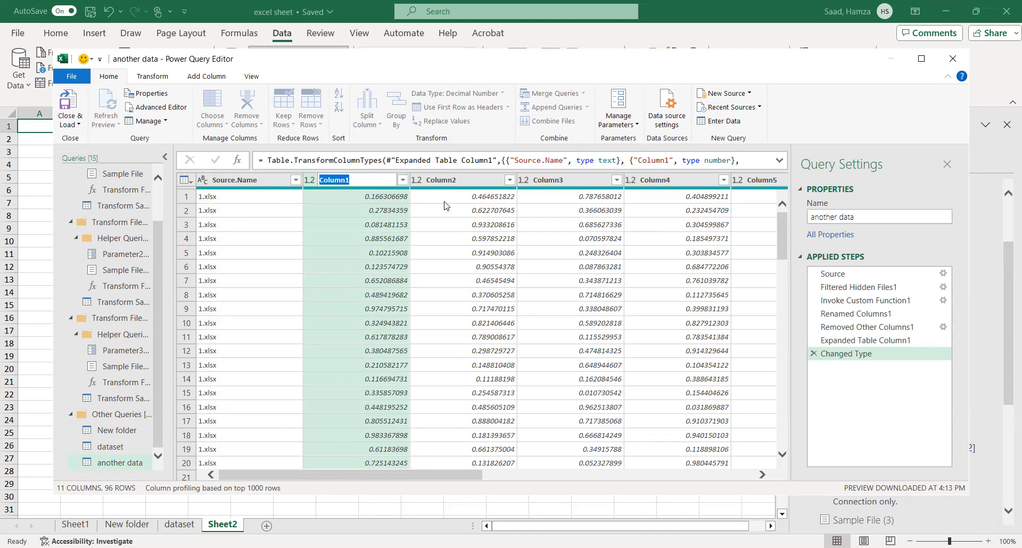
key("Escape")
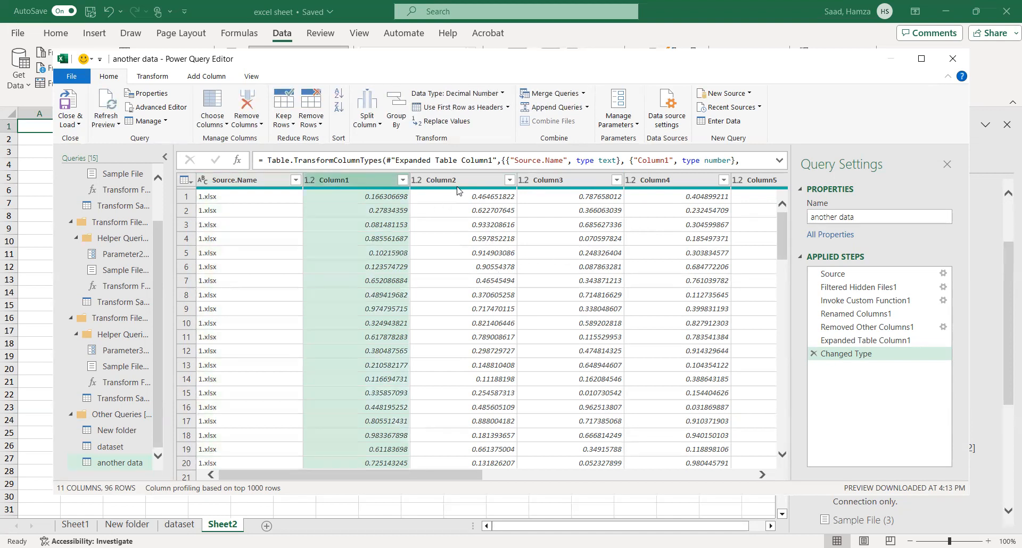
left_click(479, 180)
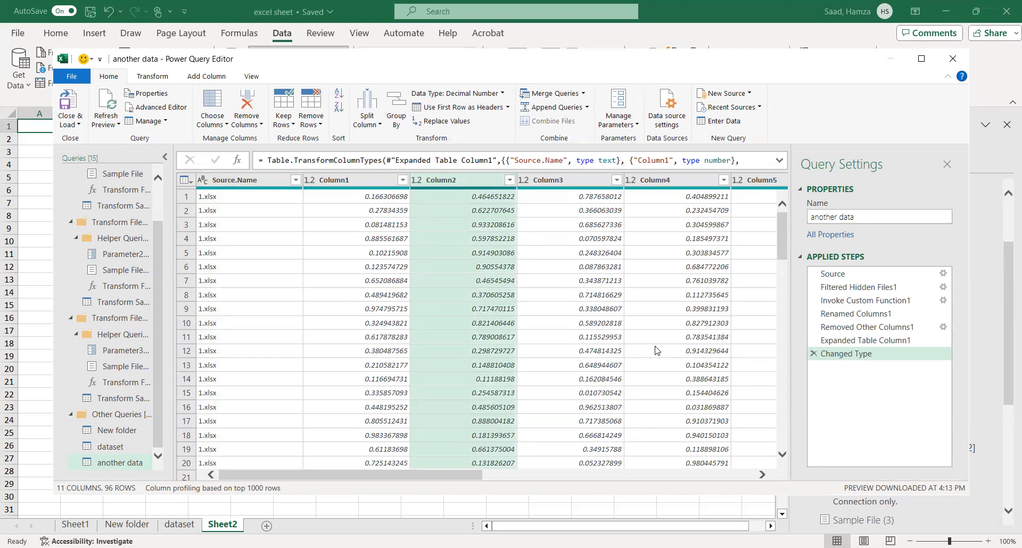
left_click(76, 125)
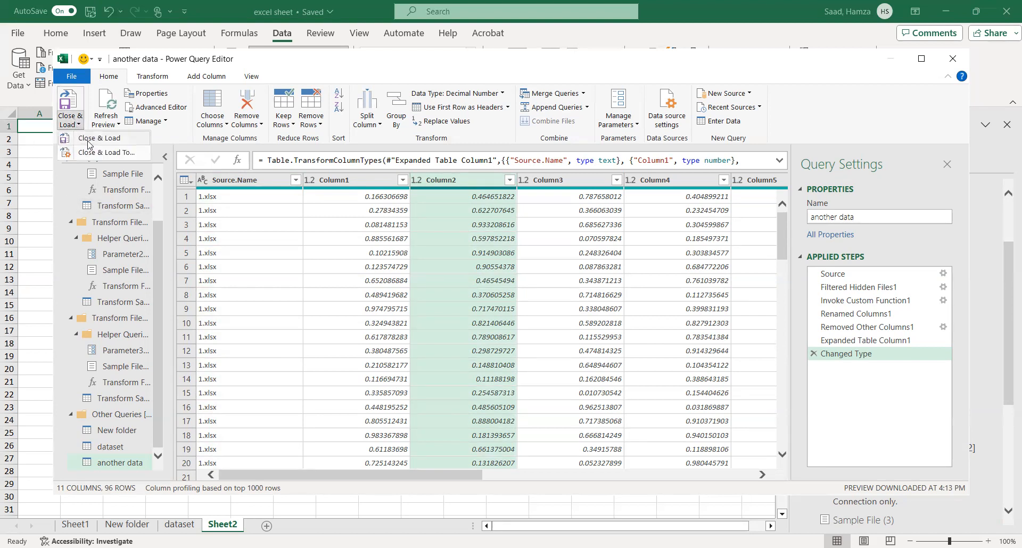
left_click(90, 139)
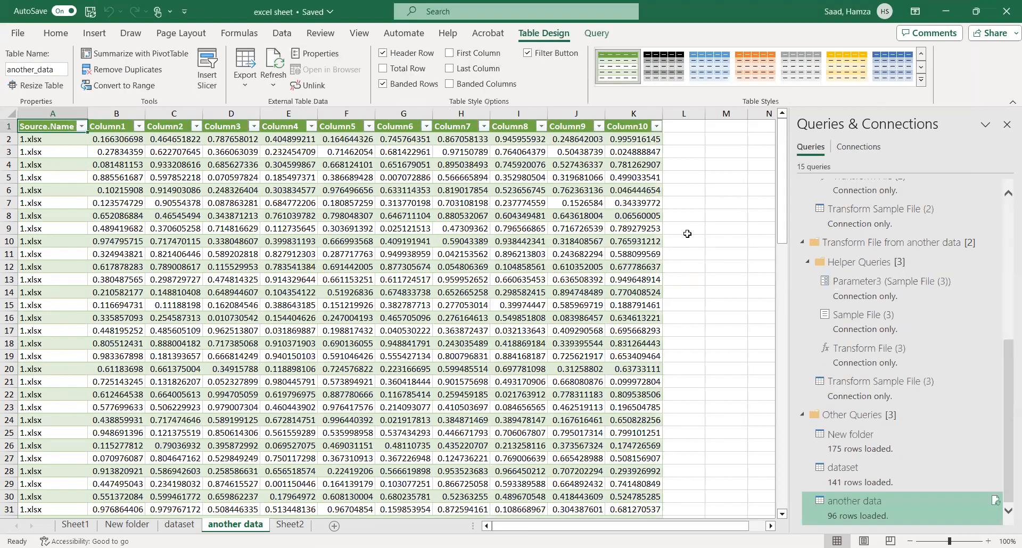
Step: Check the 2.xlsx rows at the end of the loaded "another data" table, and delete the worksheet's Source.Name column
left_click_drag(784, 228, 809, 491)
left_click_drag(23, 409, 438, 384)
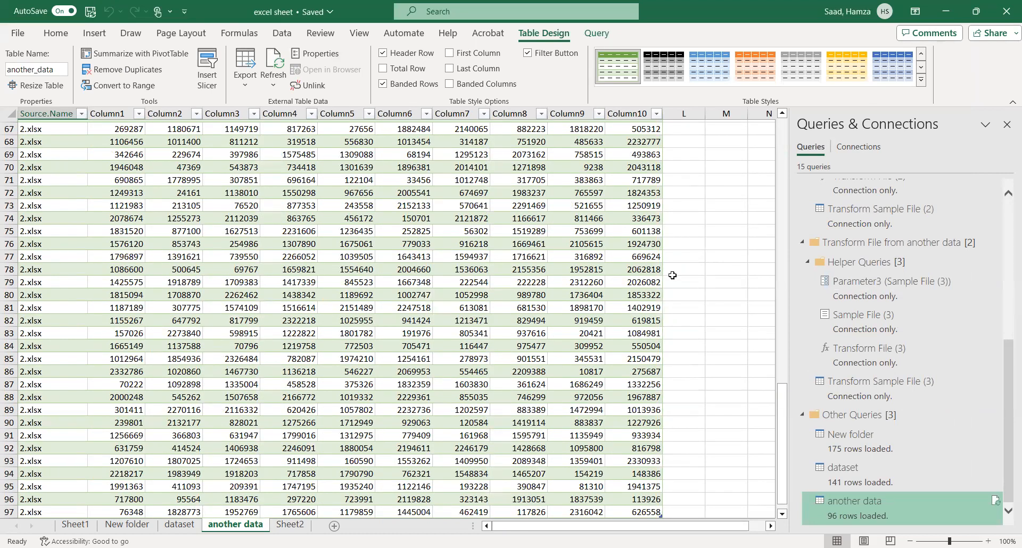
left_click_drag(781, 424, 773, 138)
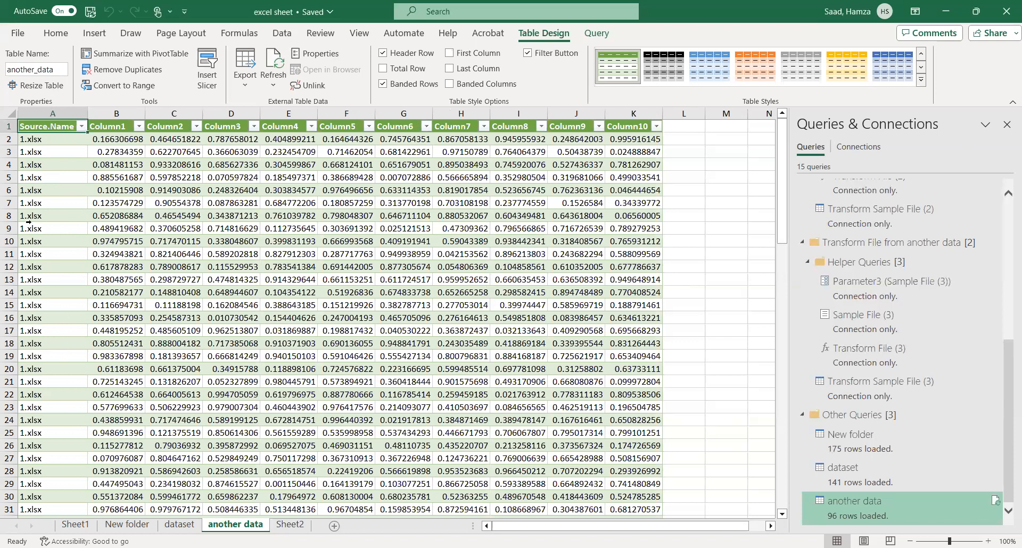
left_click(56, 108)
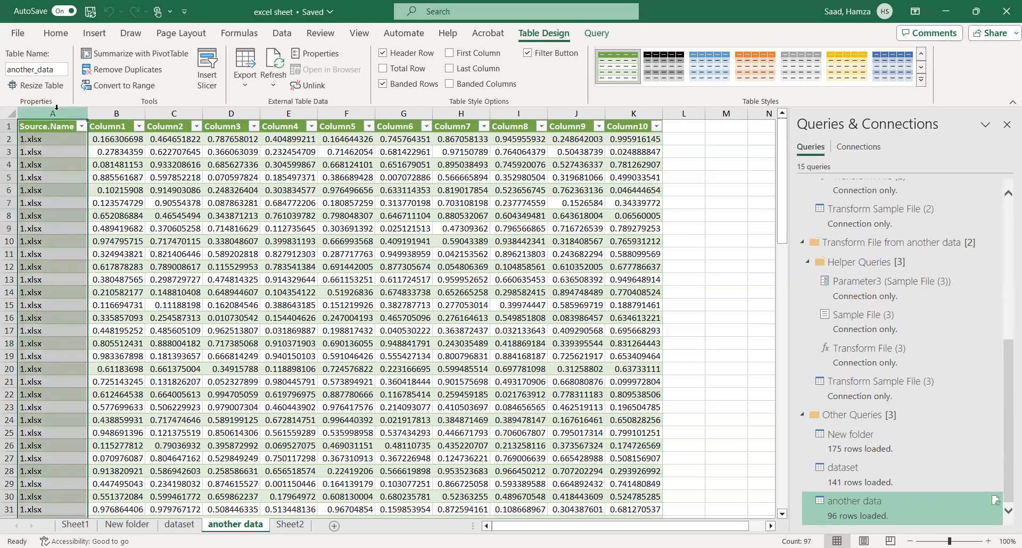
right_click(47, 139)
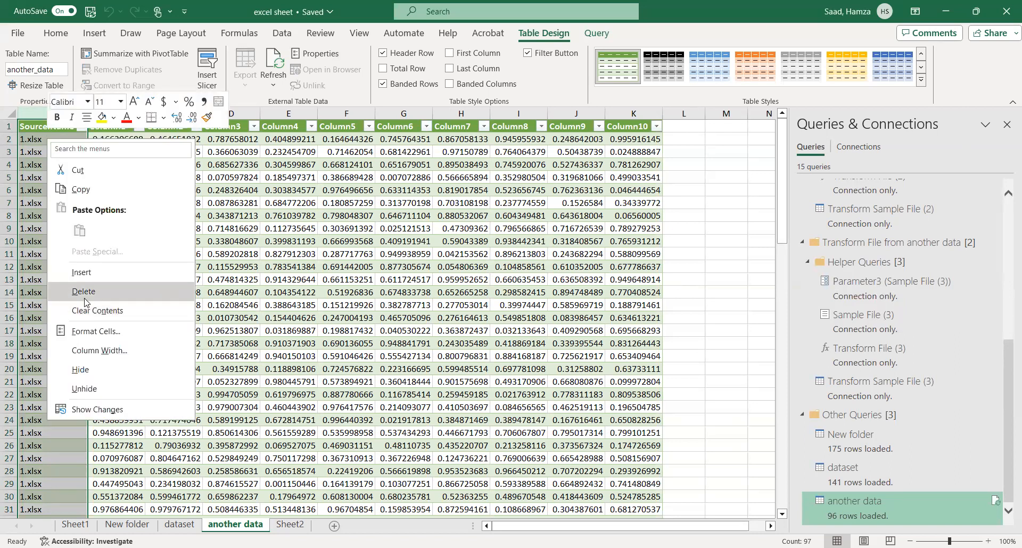
left_click(83, 292)
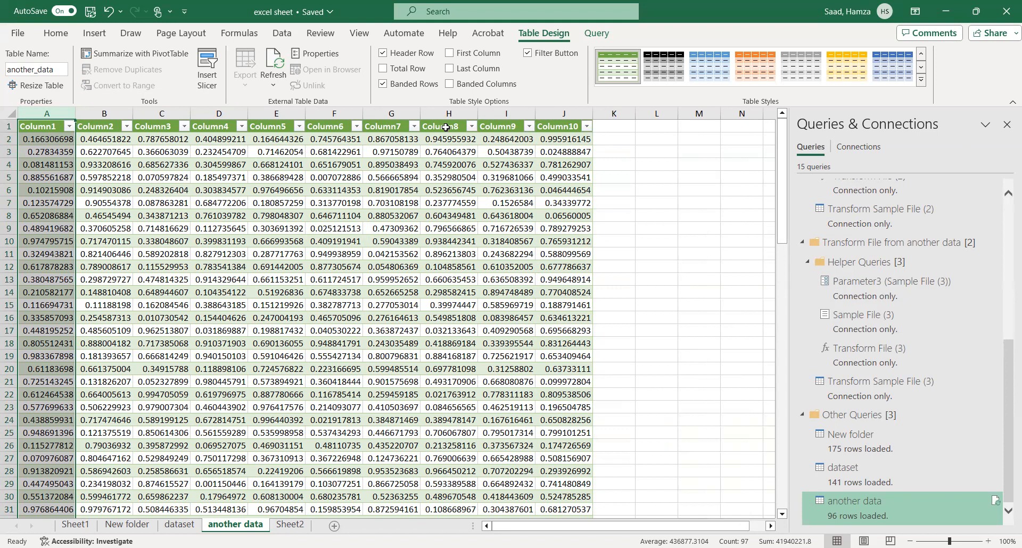
mouse_move(780, 177)
left_mouse_down()
mouse_move(769, 451)
mouse_move(790, 198)
mouse_move(782, 170)
left_mouse_up()
Step: Look over the combined tables on the dataset and New folder worksheets
left_click(180, 525)
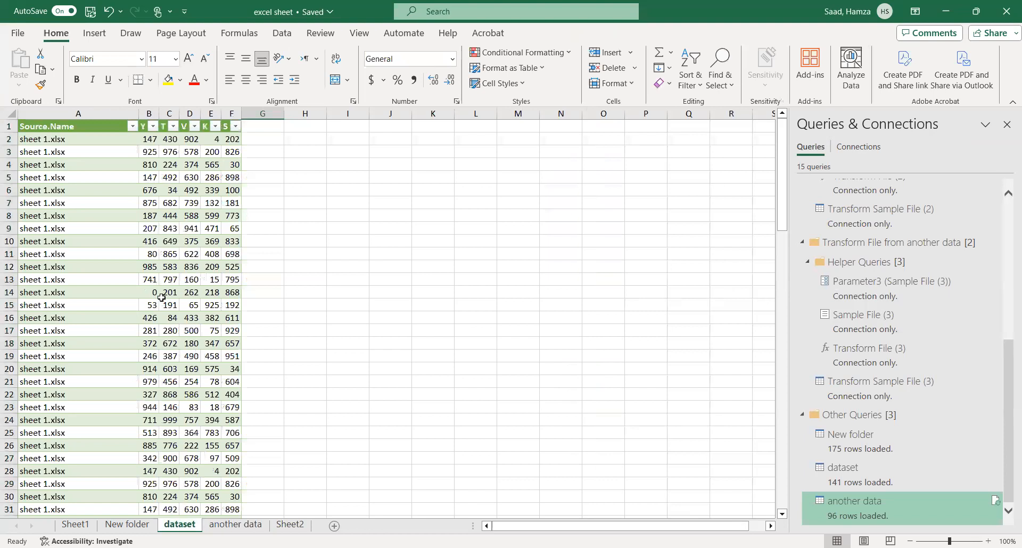
left_click(127, 525)
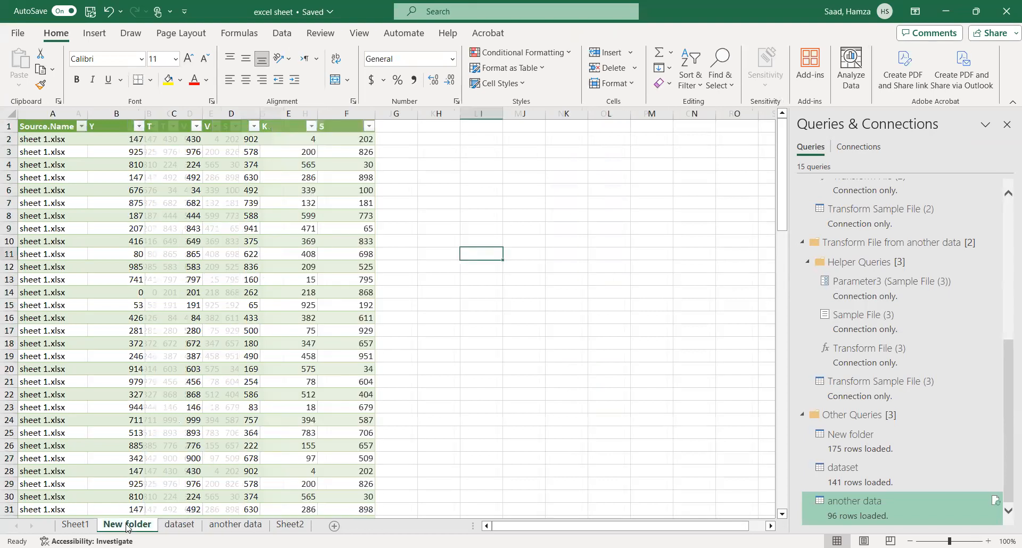